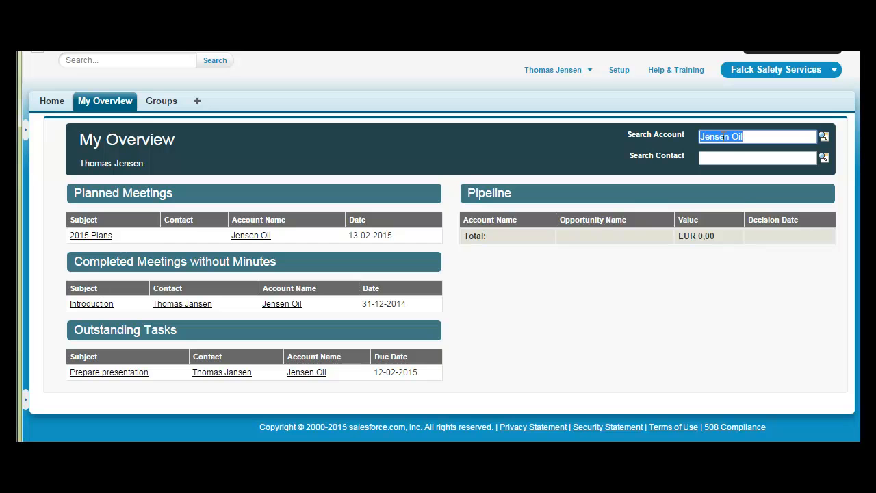
- Open the Jensen Oil account and start creating a new opportunity, moving past the welcome guide
key(Return)
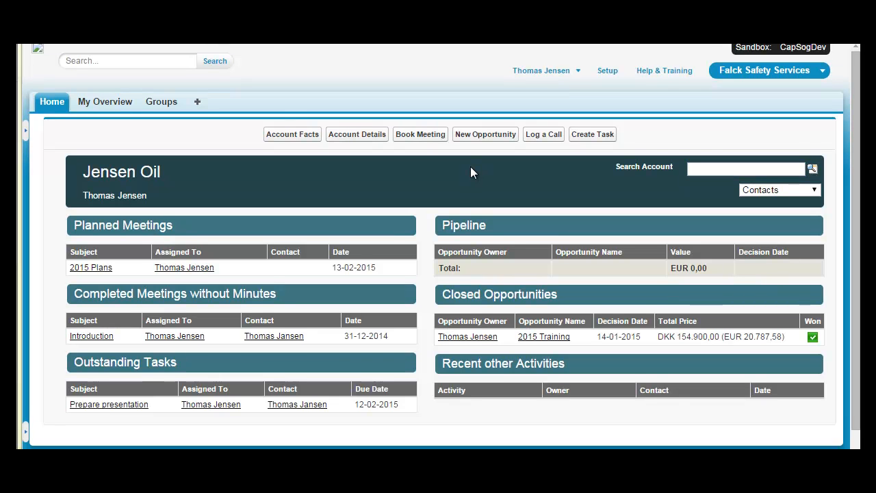
click(486, 134)
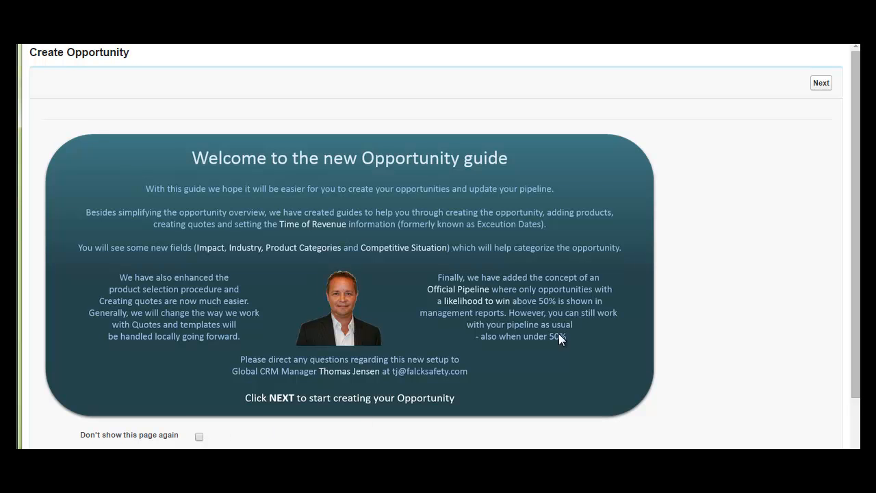
click(819, 84)
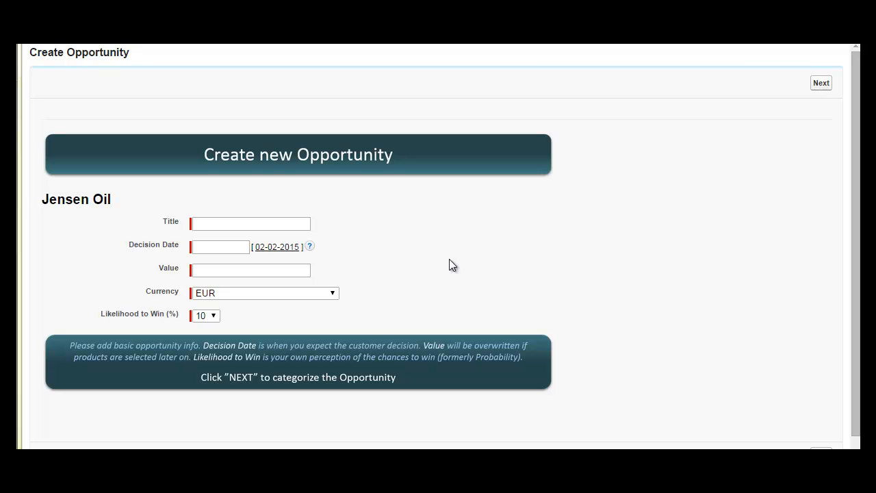
- Title the opportunity Bosiet March 2015 and set its decision date to 27-02-2015
click(213, 224)
text(Bosiet )
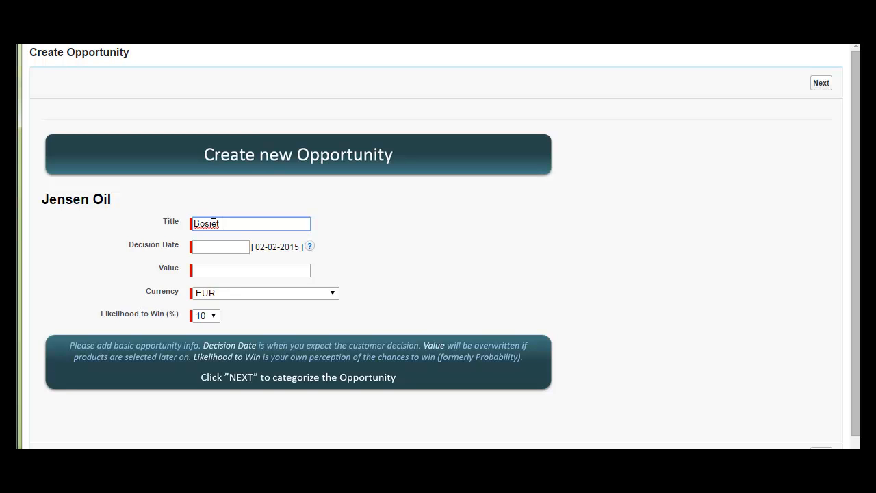
text(March 2015)
click(214, 250)
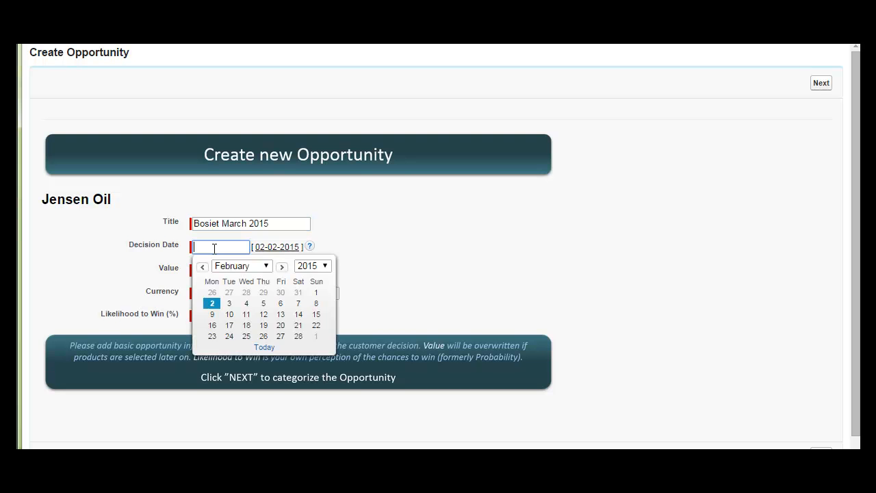
click(280, 336)
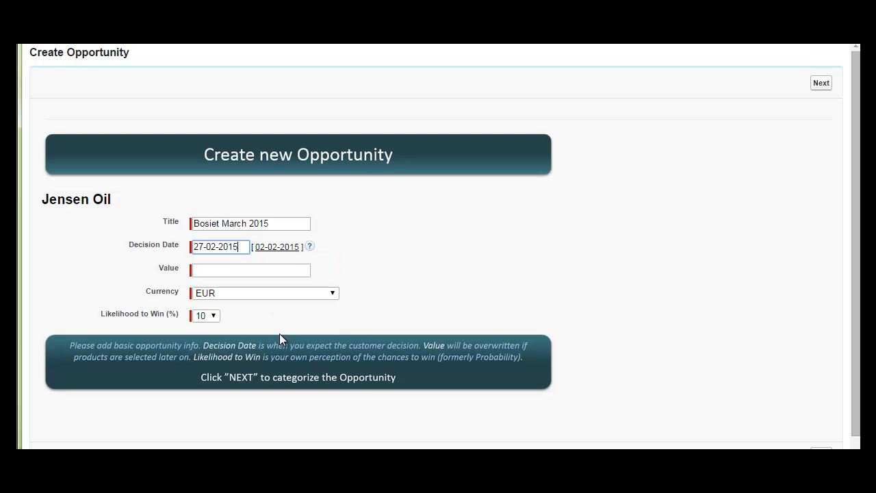
- Enter an opportunity value of 45000 and continue to the categorization page
click(221, 270)
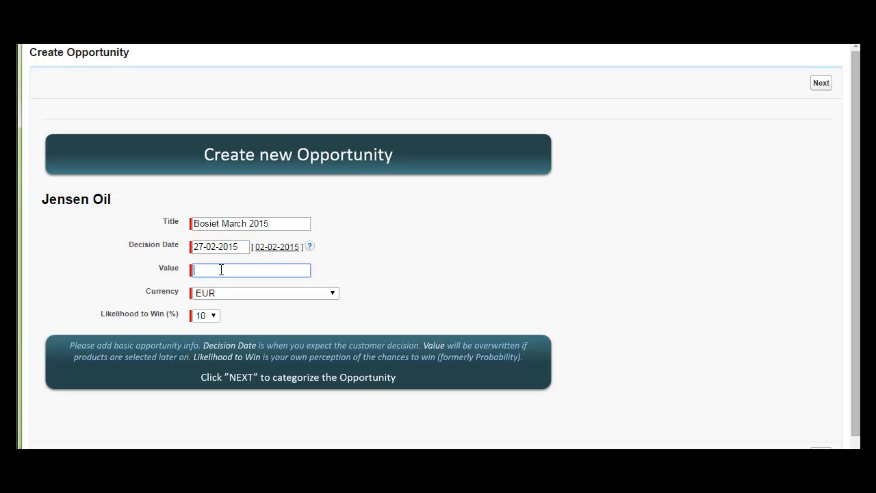
text(45000)
click(213, 316)
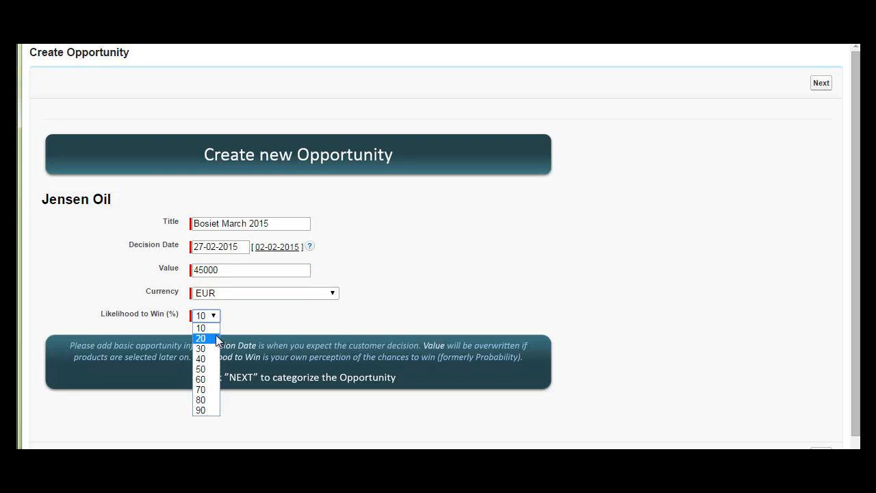
click(251, 320)
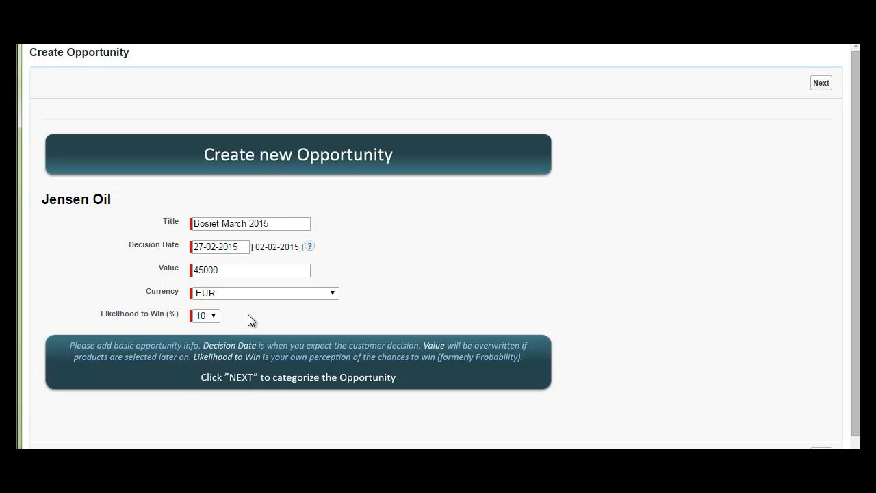
click(821, 83)
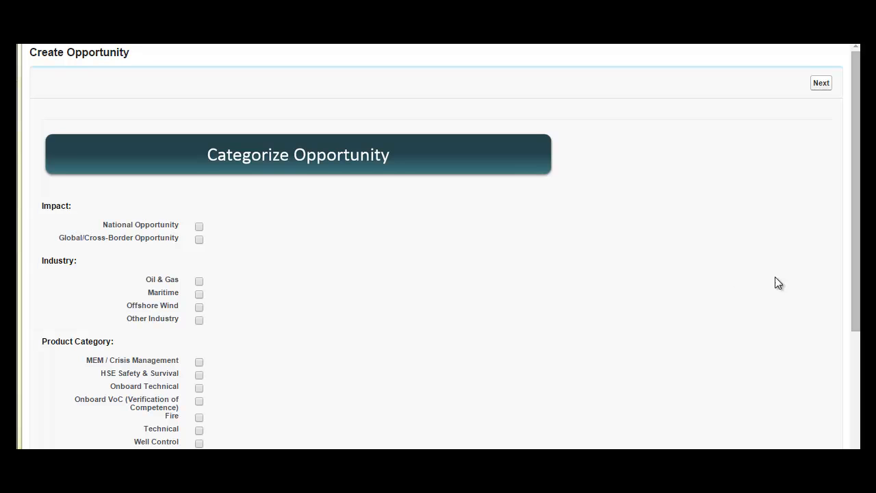
- Categorize the opportunity as National Opportunity, Oil & Gas, HSE Safety & Survival and Technical, then continue
scroll(857, 271, down, 1)
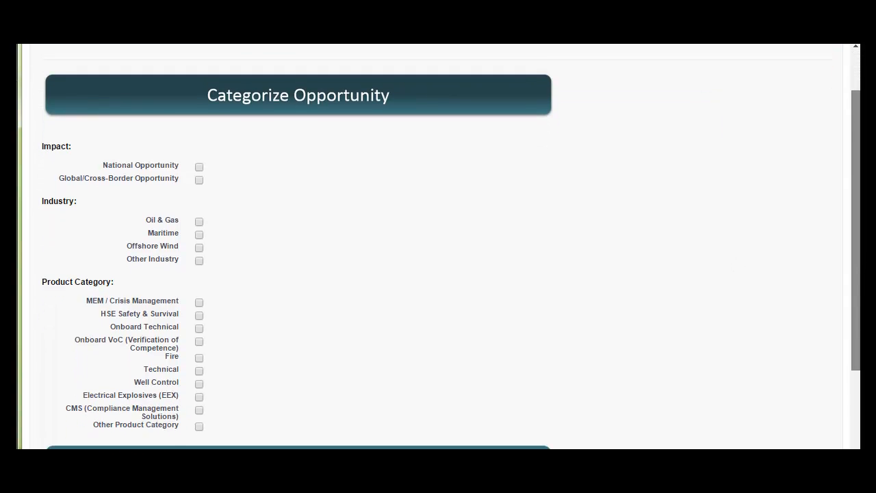
scroll(490, 257, down, 1)
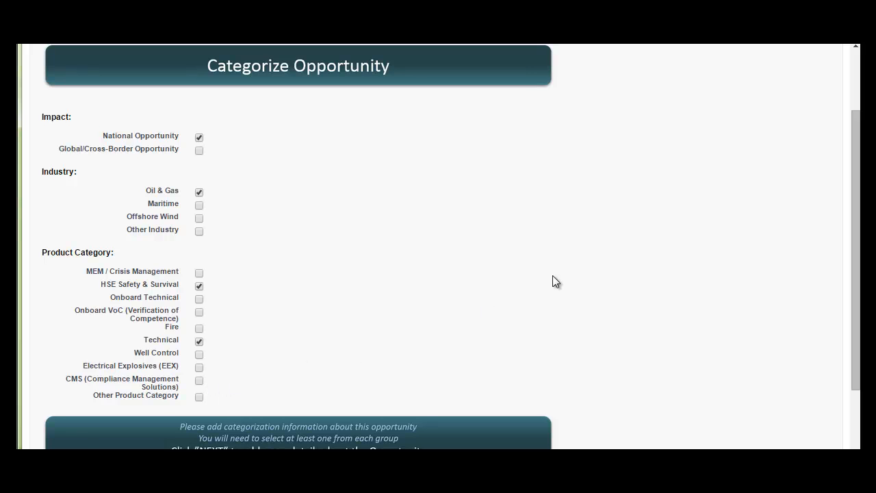
scroll(581, 278, down, 3)
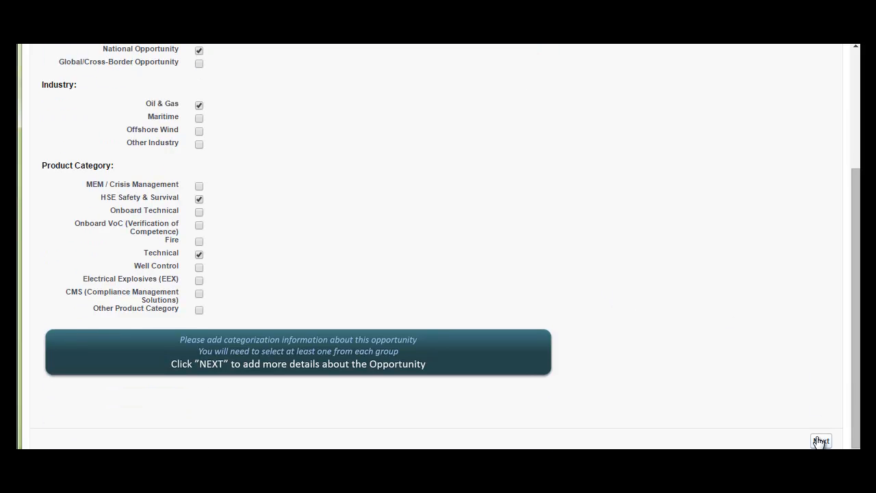
click(820, 442)
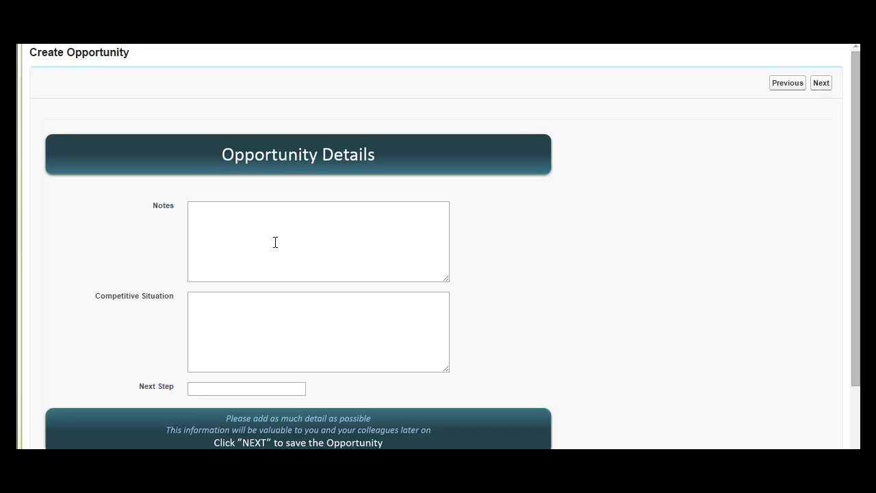
- Write the notes "Description of your opportunity and of the product you are going to sell..."
click(246, 231)
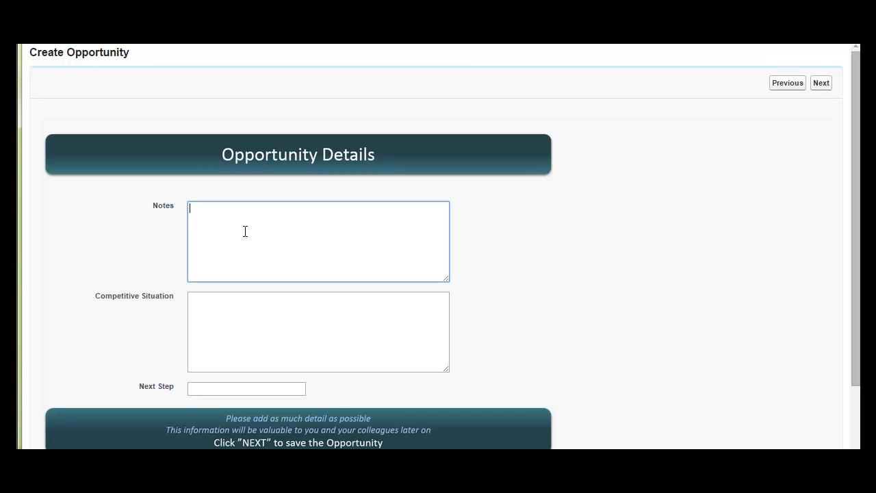
text(Description of your opportunity )
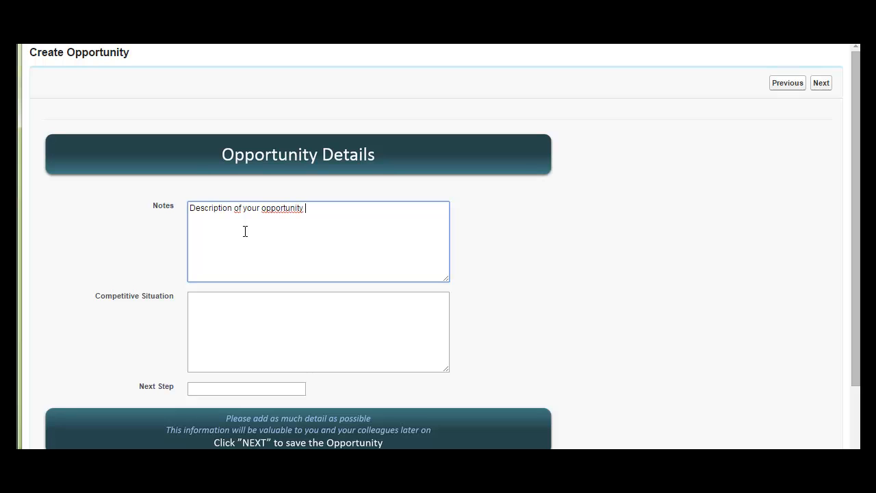
text(and of the product you are go)
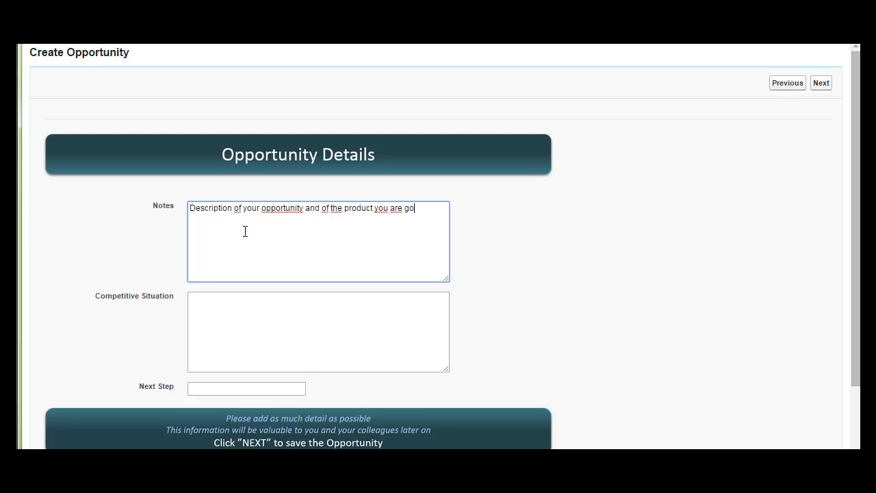
text(ing to se)
text(ll...)
- Describe the competitive situation as "Only one competitor"
click(289, 313)
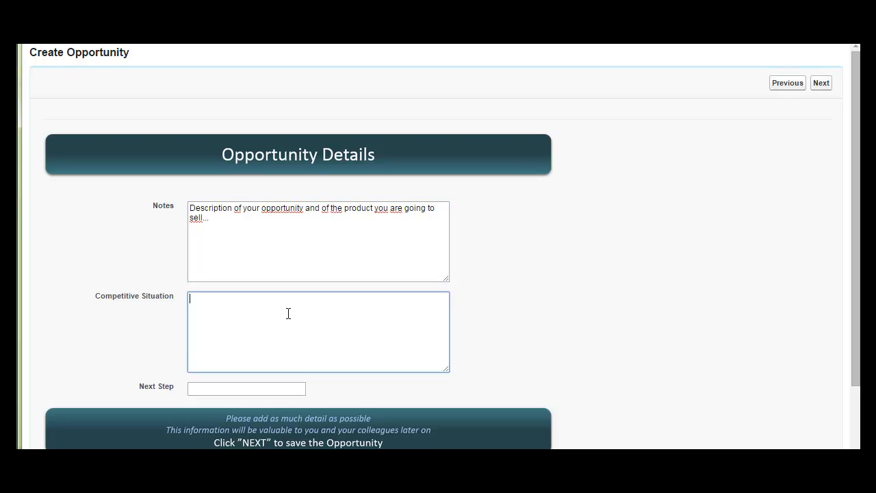
text(Only one competitor)
- Set the next step to "Prepare offer" and save the new opportunity
click(254, 387)
text(Prefa)
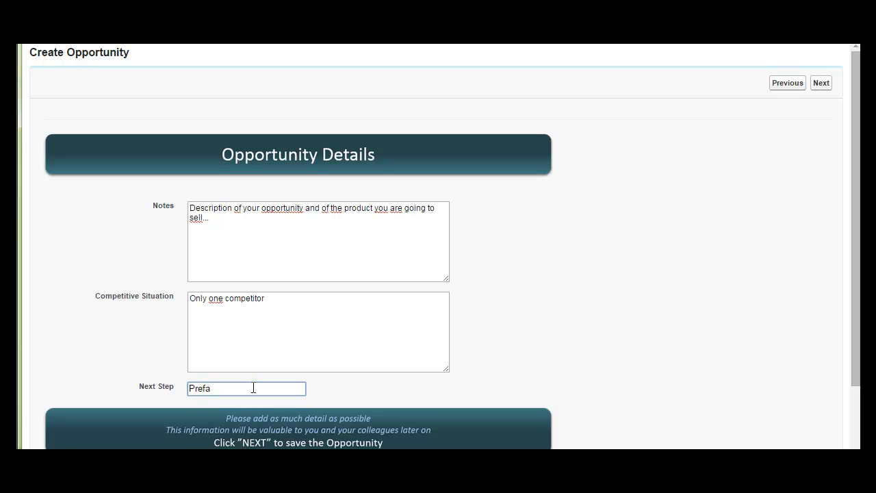
key(BackSpace)
key(BackSpace)
text(pare offer)
click(820, 87)
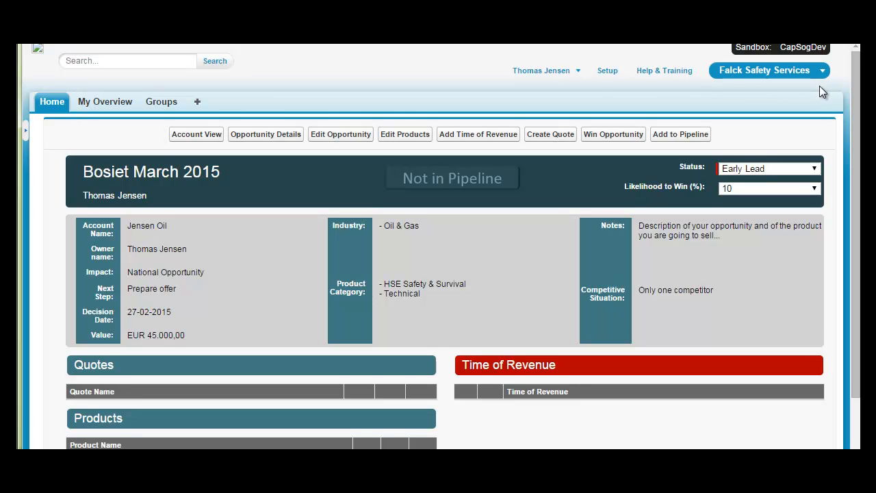
scroll(761, 130, down, 1)
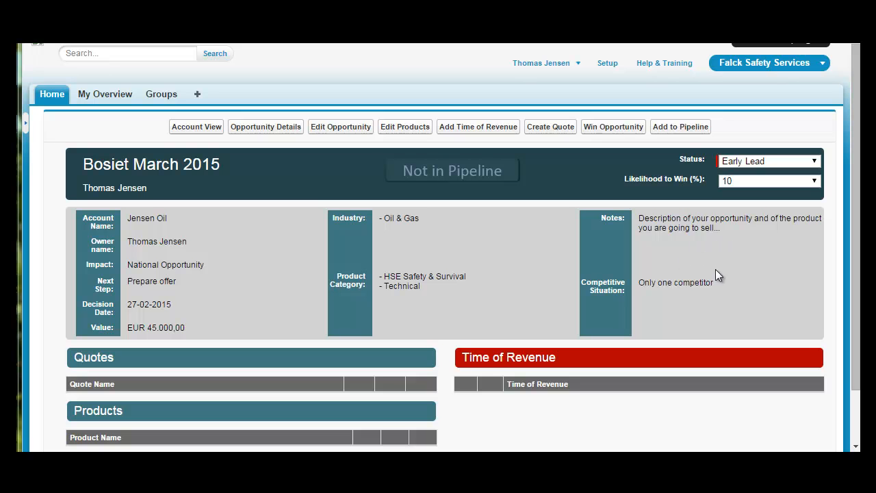
click(815, 163)
click(814, 161)
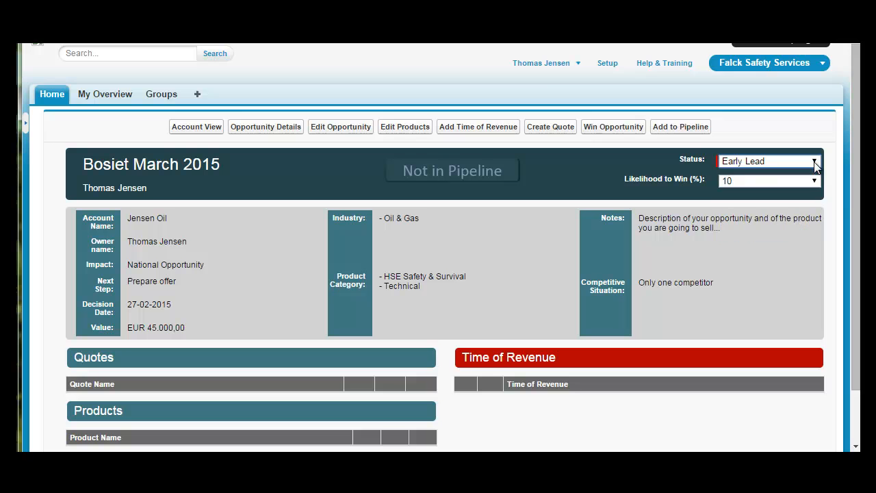
click(814, 181)
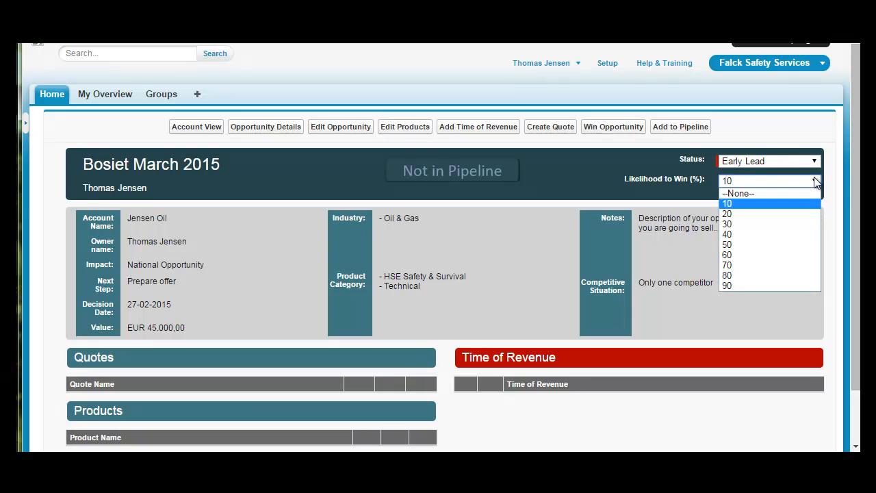
click(815, 182)
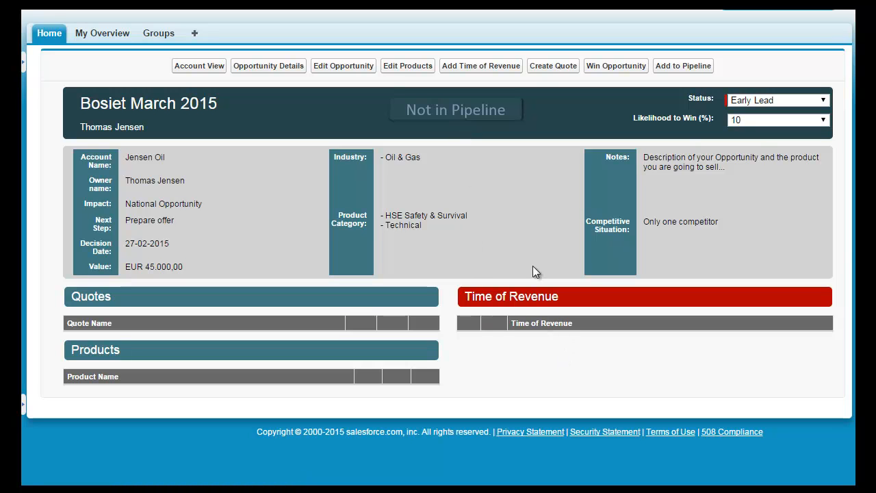
- Add a Time of Revenue entry for March 2015 with value 45000 and comment "bla bla"
click(484, 72)
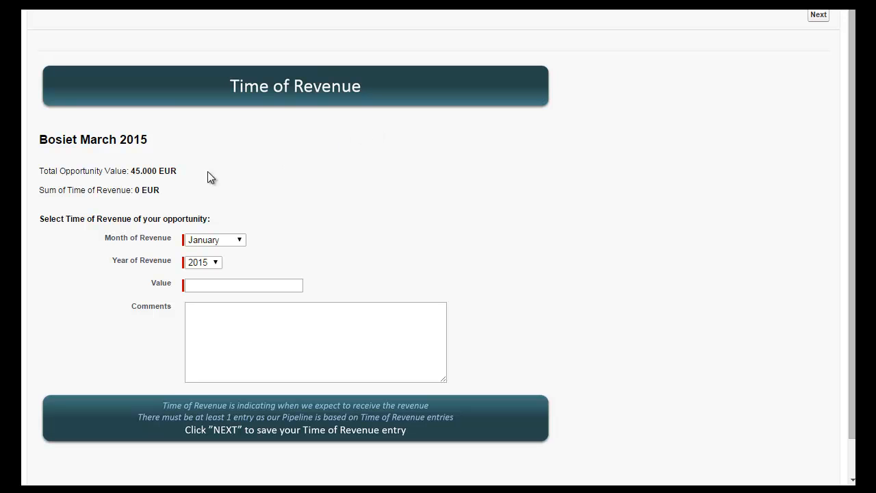
click(202, 241)
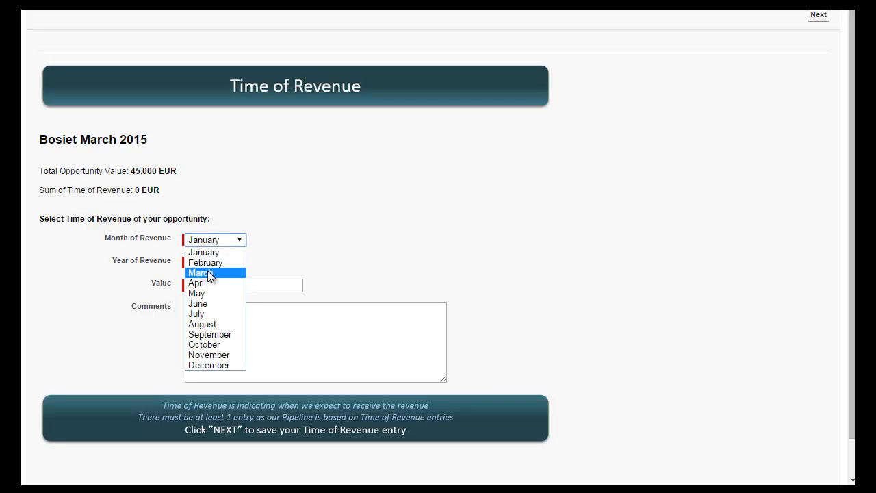
click(205, 274)
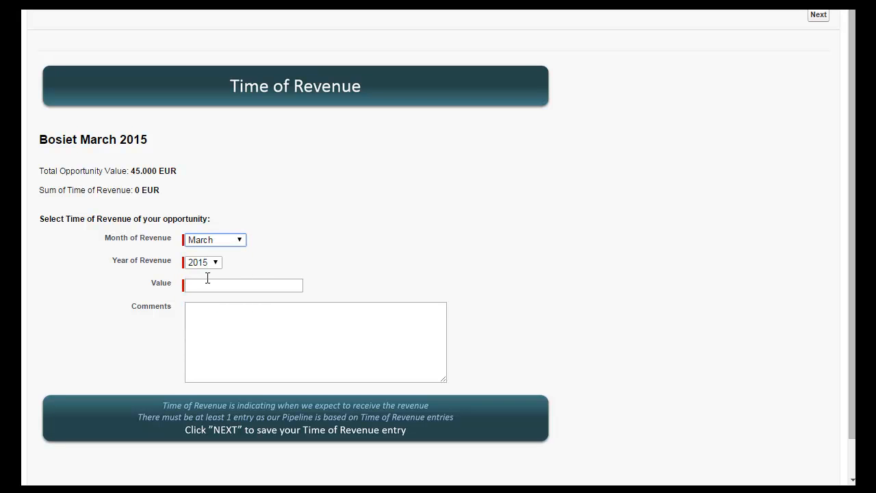
click(217, 286)
text(45000)
click(232, 348)
text(bla bla)
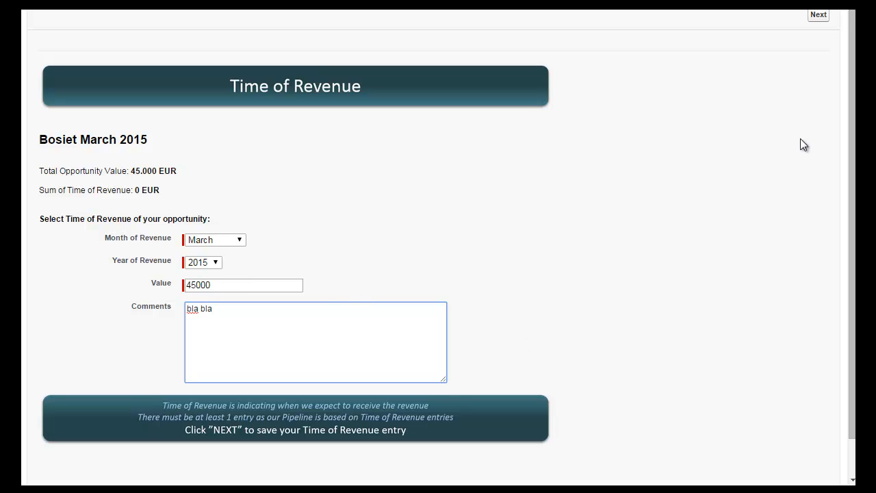
click(819, 15)
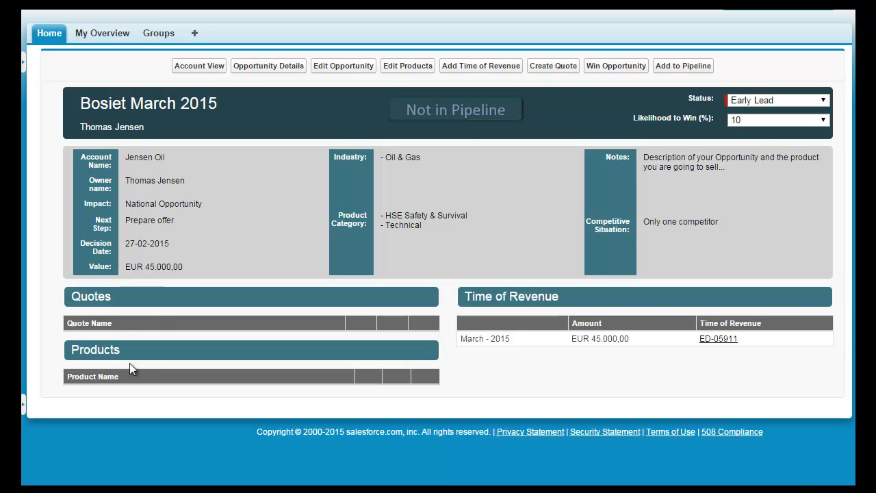
- Start editing products and save Netherlands Prices as the opportunity's price book
click(407, 67)
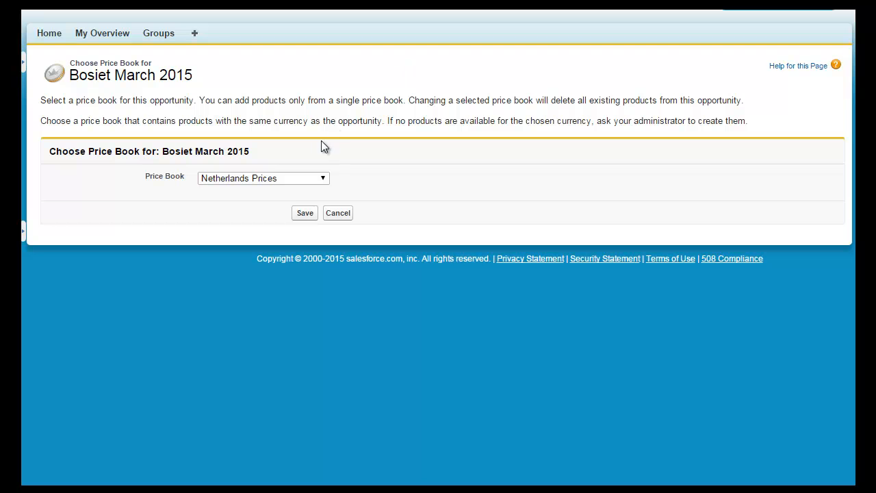
click(325, 181)
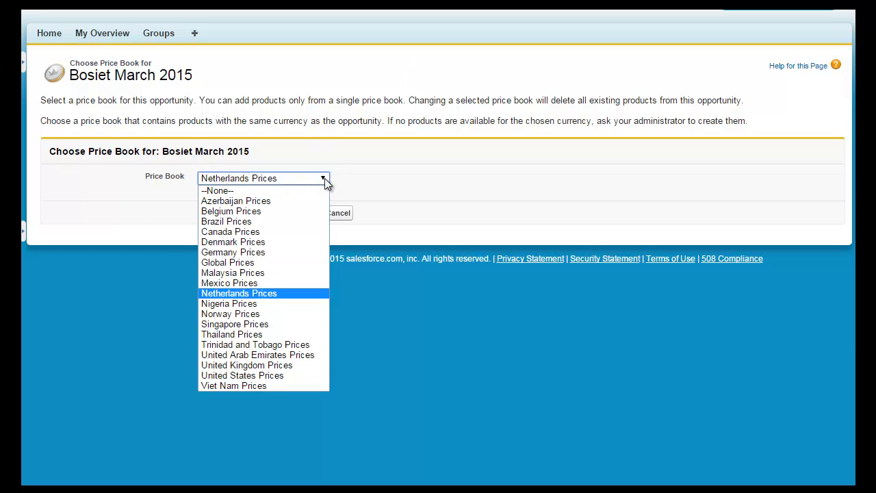
click(324, 181)
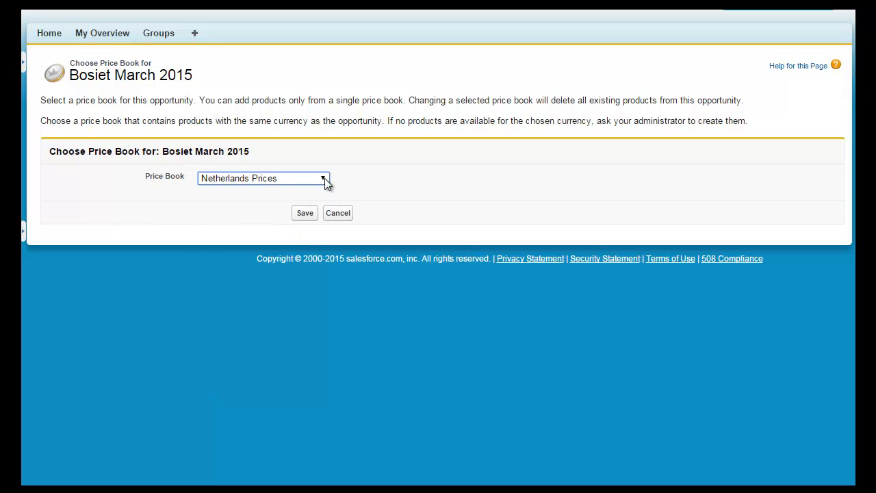
click(307, 216)
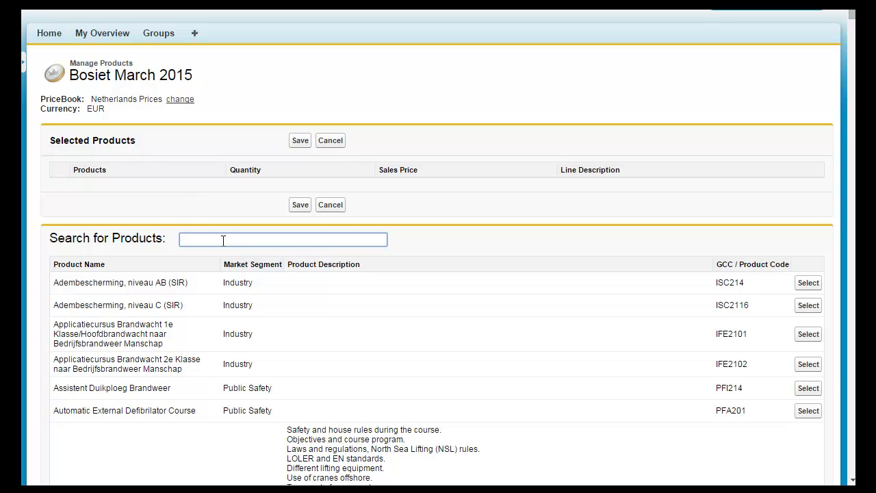
- Search the product list for bosiet
text(b)
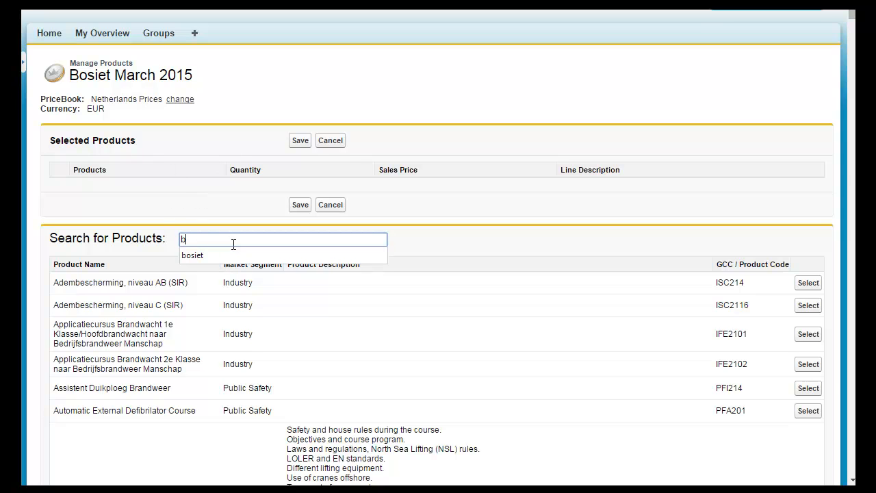
text(osiet)
key(Return)
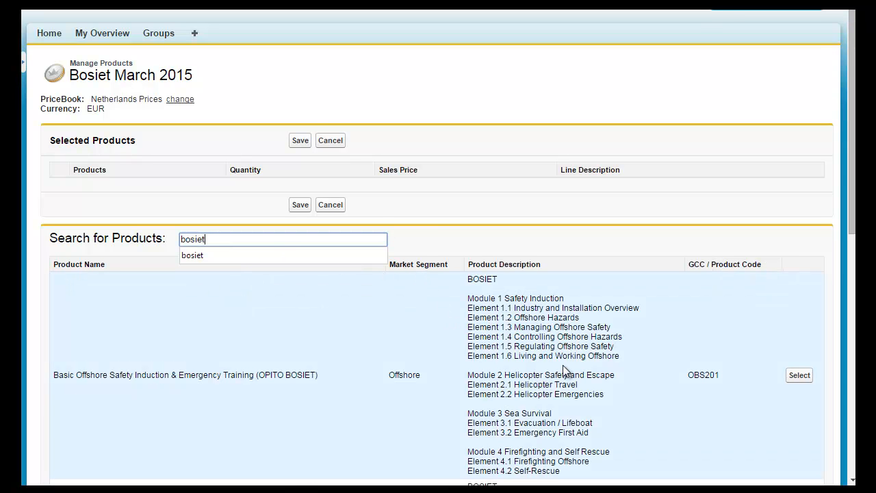
- Add the Basic Offshore Safety Induction & Emergency Training (OPITO BOSIET) product with quantity 32 and sales price 1300, and save
click(801, 376)
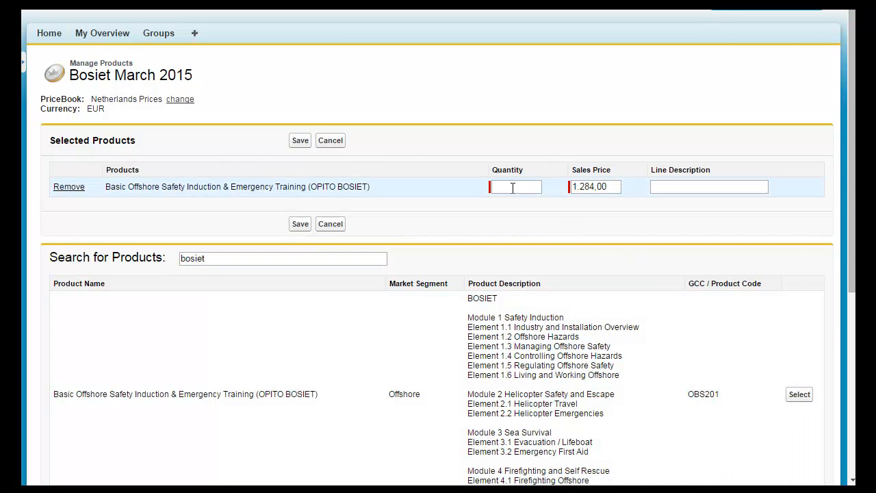
click(512, 187)
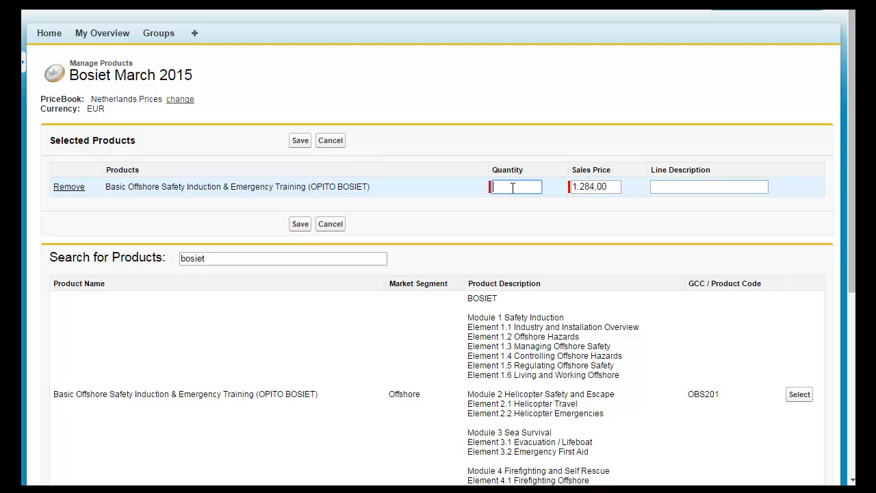
text(32)
key(Tab)
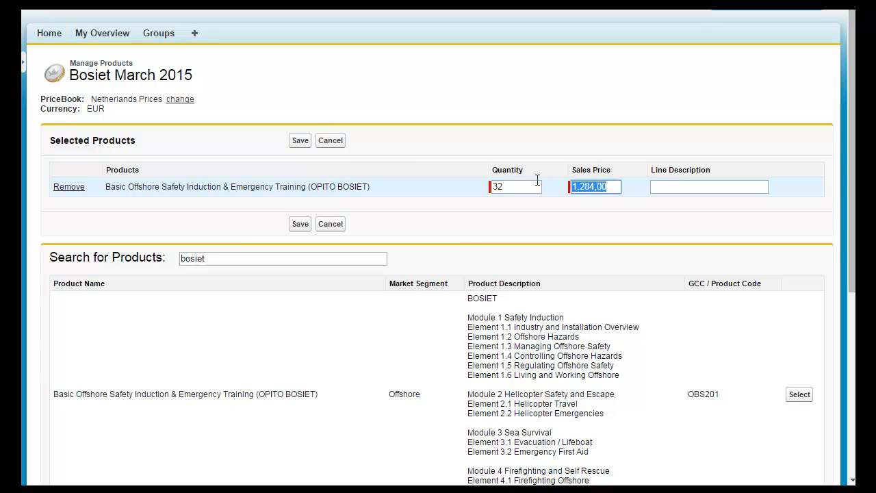
text(1300)
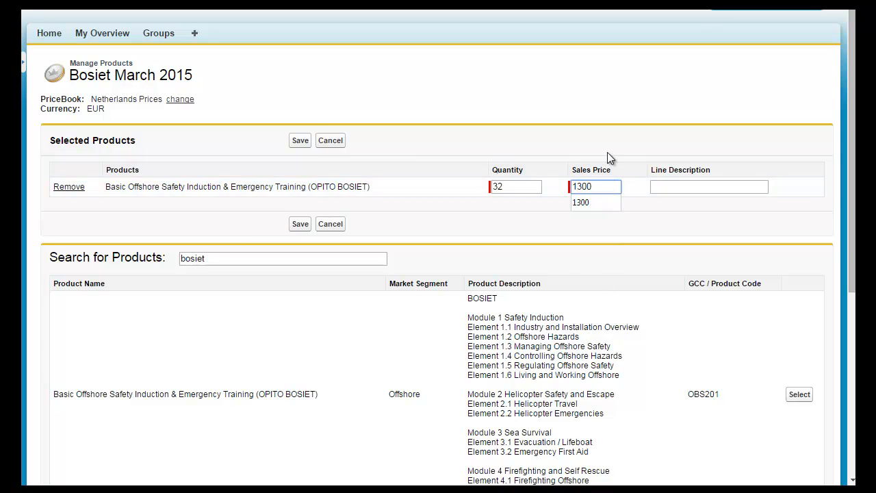
click(691, 263)
click(296, 142)
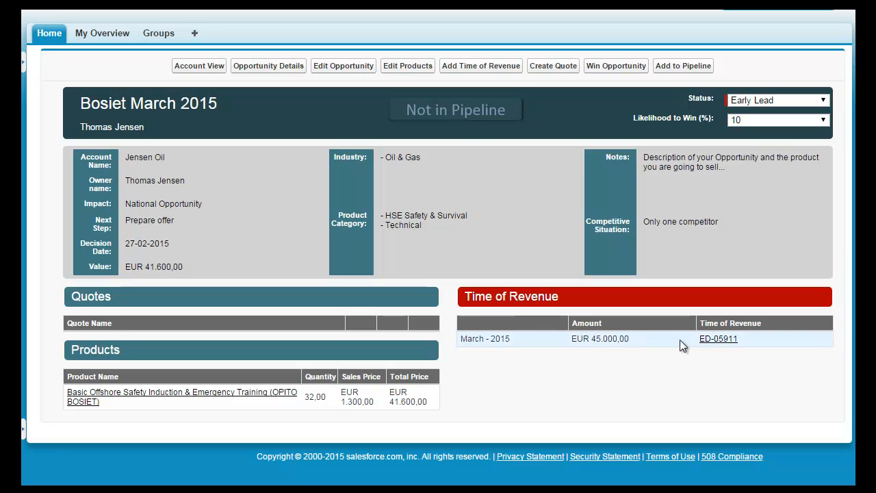
- Set the March 2015 Time of Revenue entry's amount to 41600, save it, and return to the opportunity view
click(719, 340)
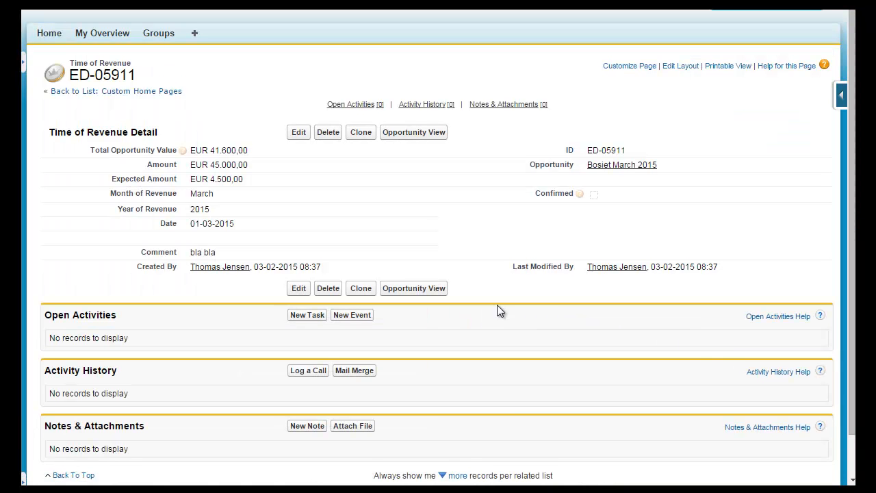
click(299, 132)
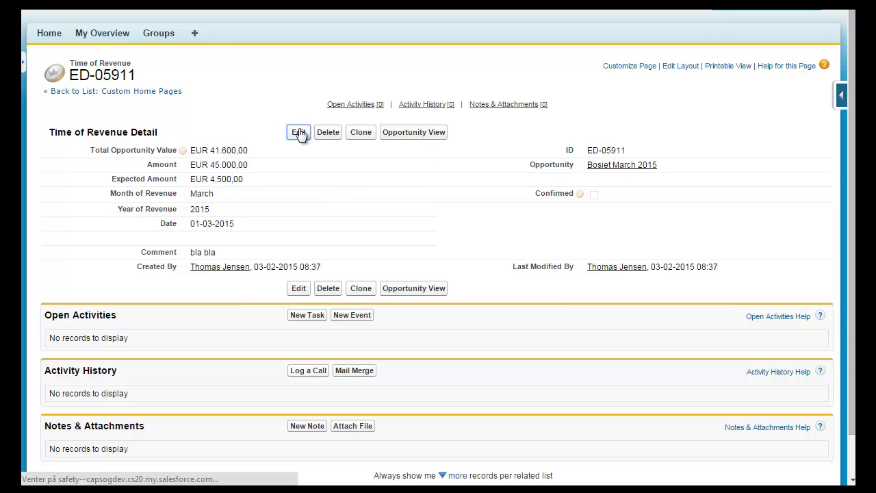
mouse_move(226, 156)
mouse_down()
mouse_move(174, 156)
mouse_move(226, 156)
mouse_up()
text(41600)
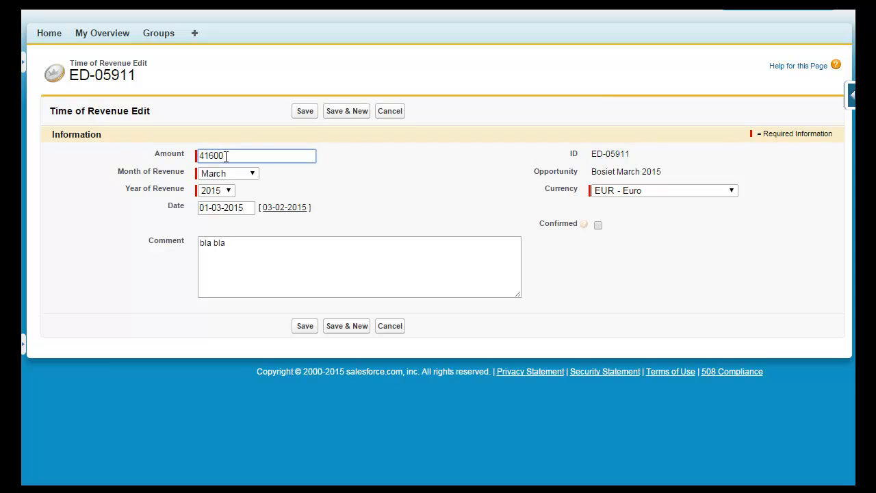
click(305, 115)
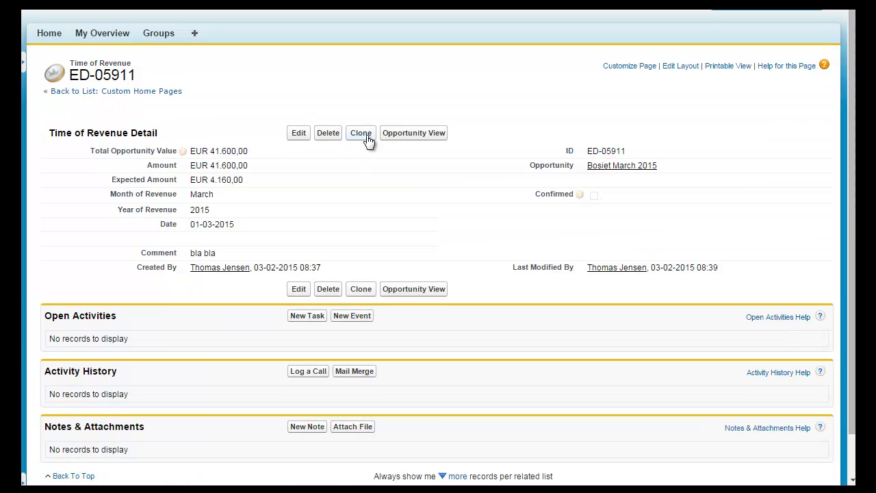
click(414, 134)
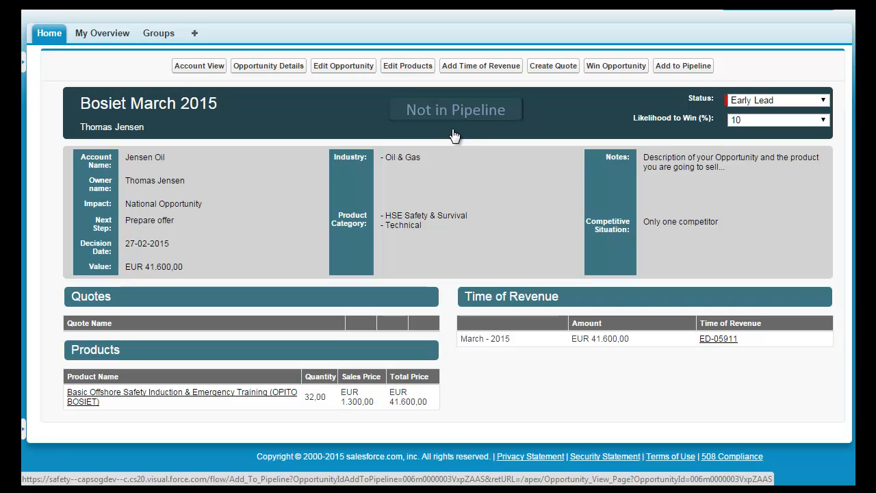
click(823, 101)
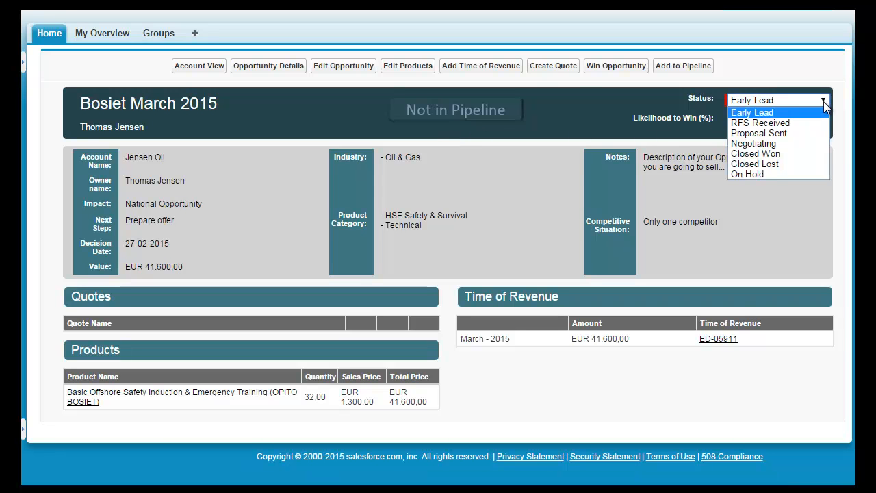
click(823, 101)
click(823, 120)
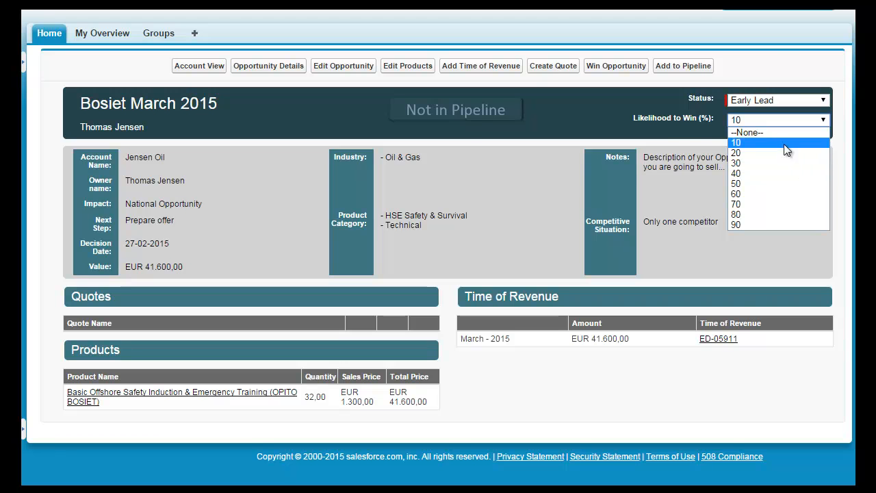
click(674, 134)
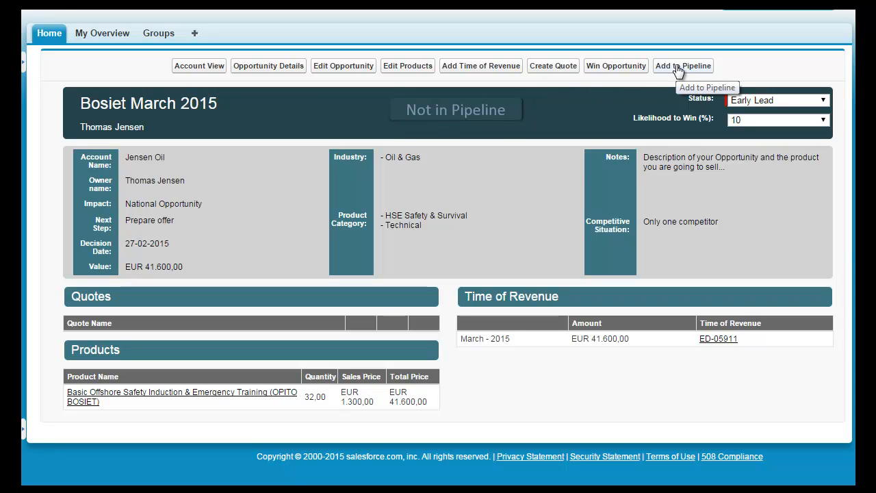
- Add the opportunity to the pipeline with status Proposal Sent and likelihood to win 70%
click(451, 113)
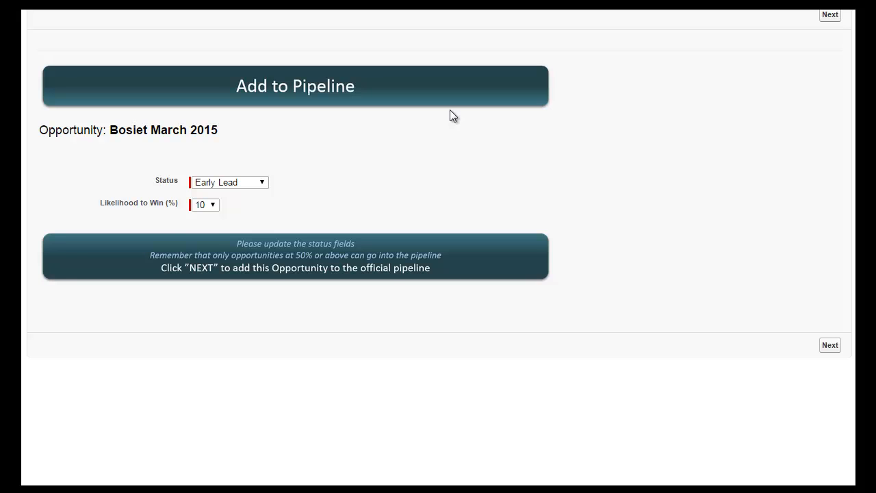
click(248, 181)
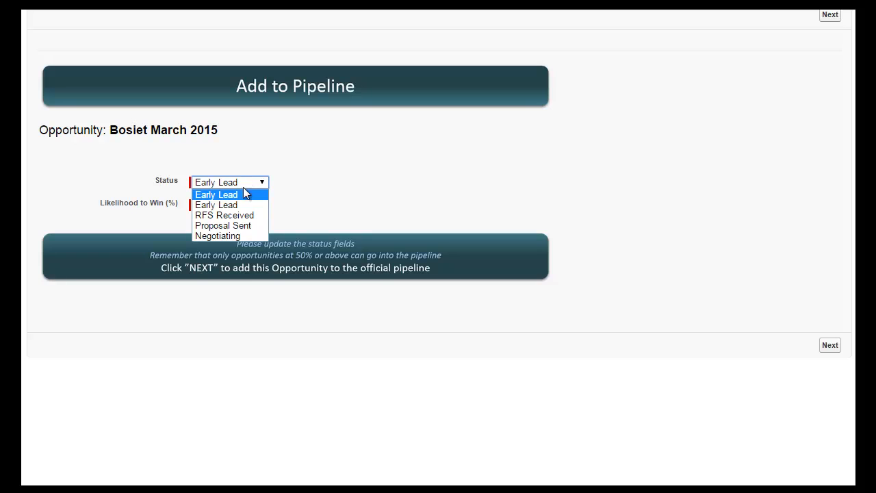
click(235, 225)
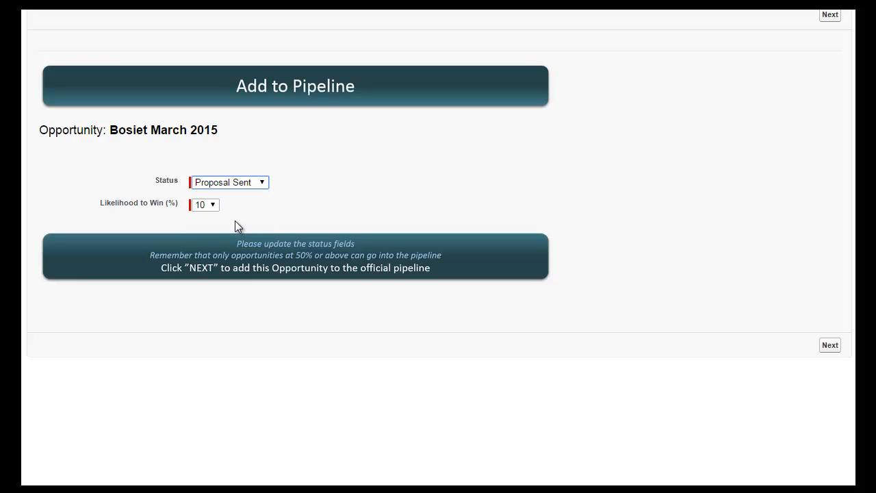
click(212, 204)
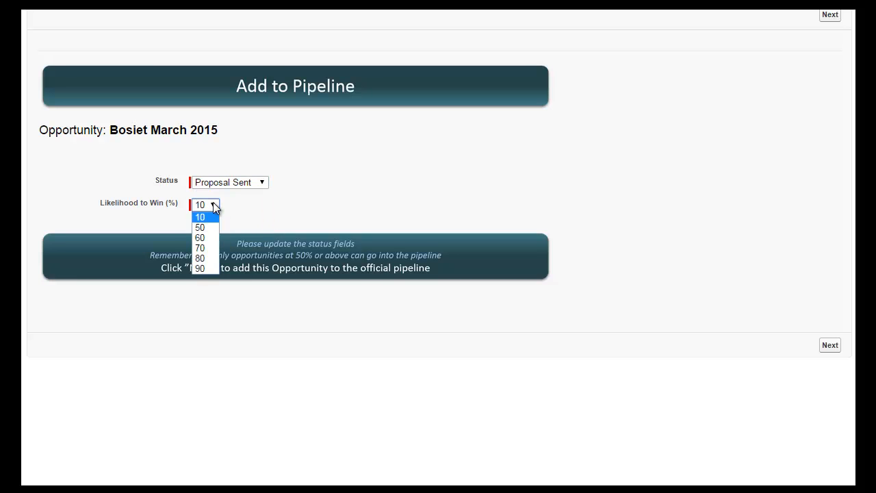
click(209, 249)
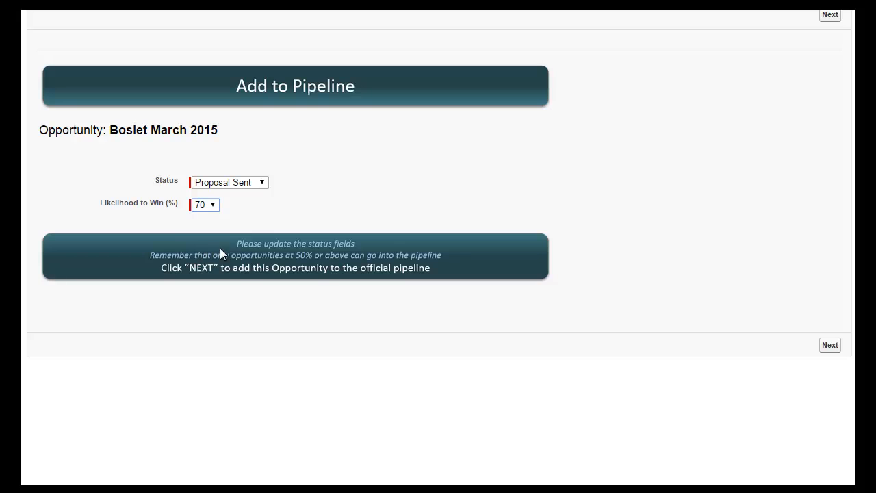
click(830, 345)
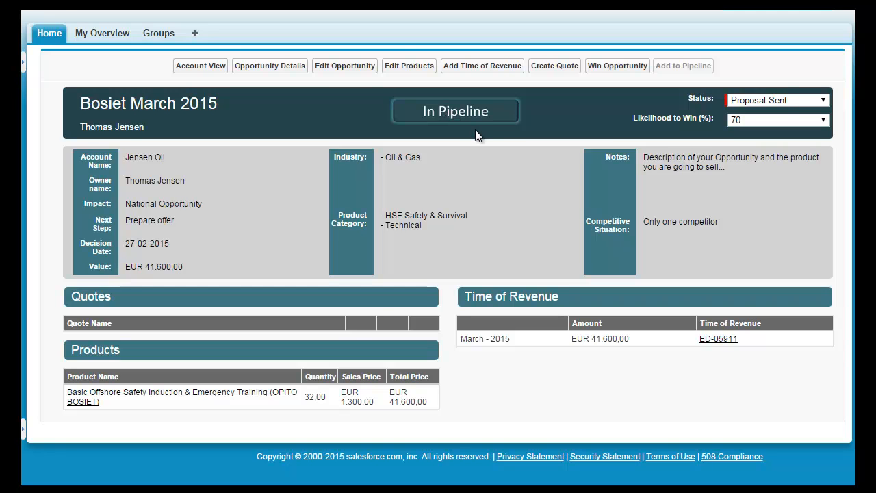
- Set the opportunity's likelihood to win to 30%
click(821, 122)
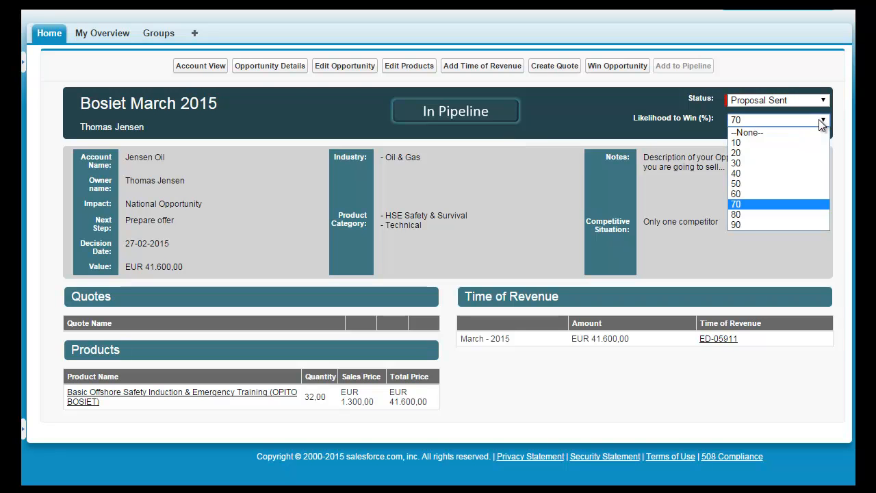
click(742, 165)
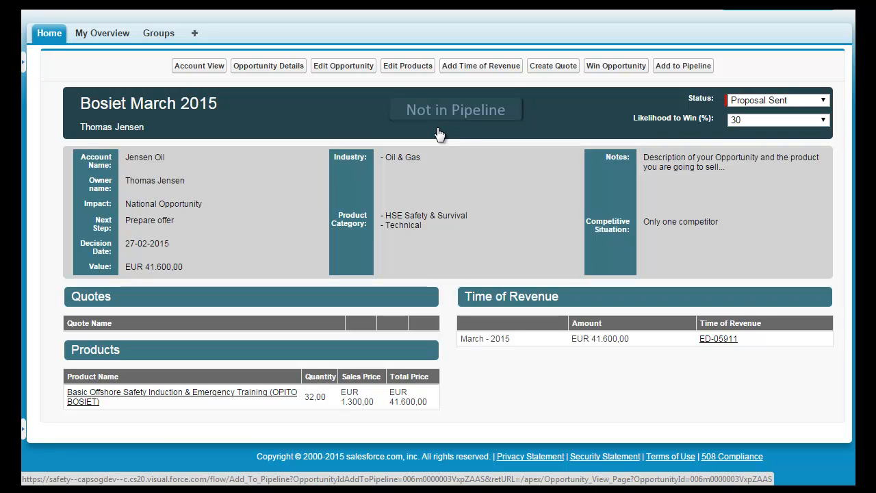
- Open the opportunity details and review its fields, categorization, products and time of revenue before returning to the opportunity view
click(272, 66)
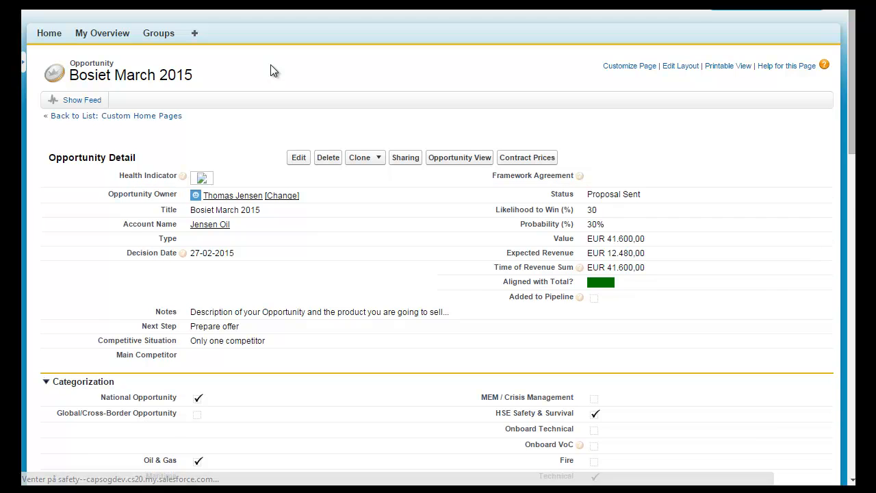
scroll(370, 223, down, 4)
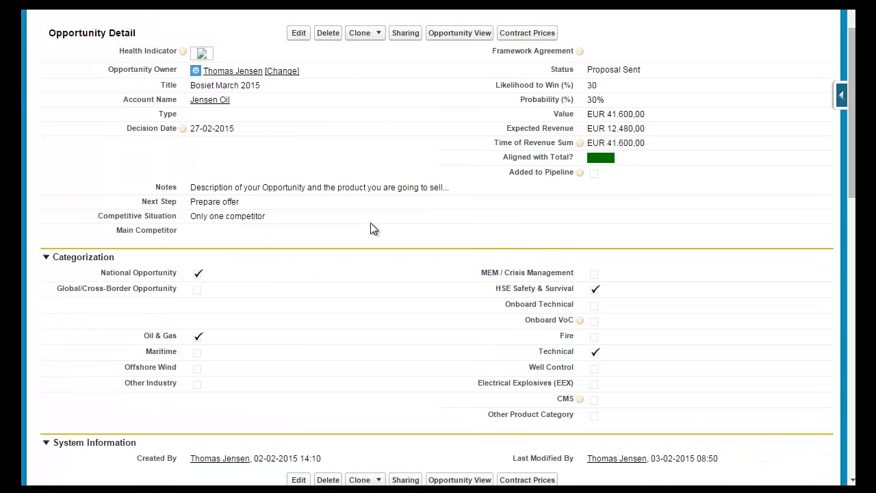
scroll(371, 222, down, 4)
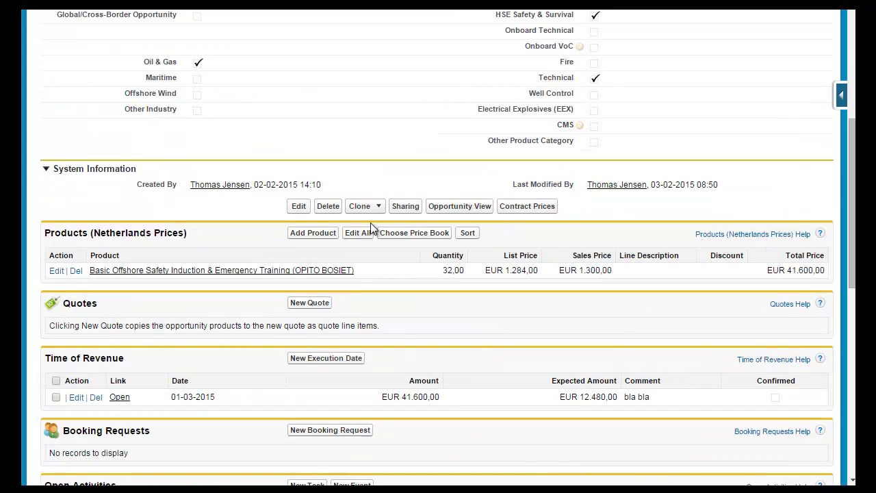
scroll(370, 223, down, 2)
scroll(370, 223, up, 7)
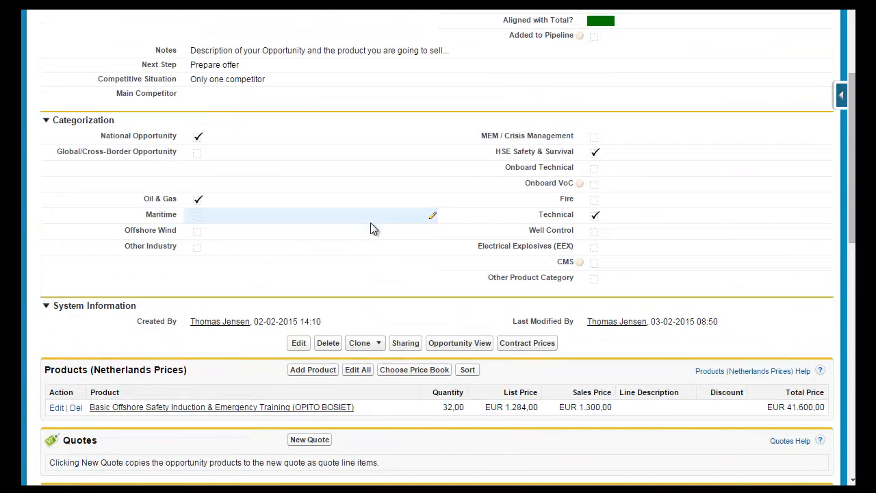
scroll(370, 222, up, 2)
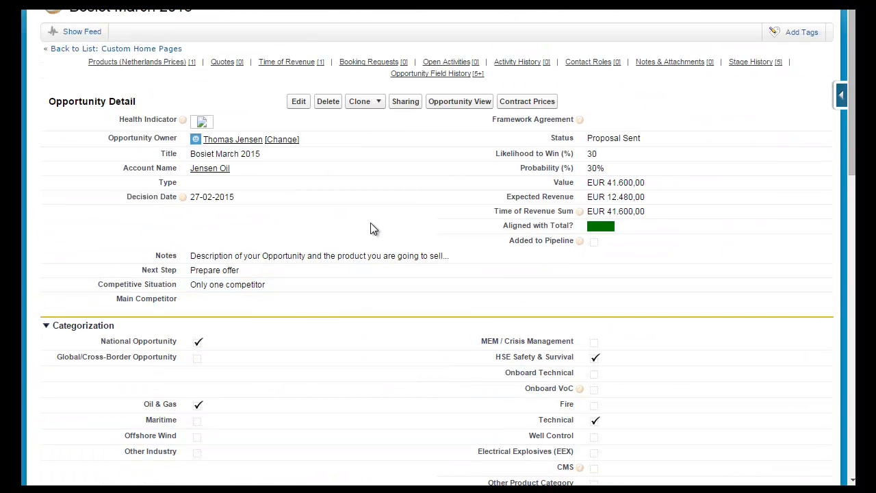
click(450, 103)
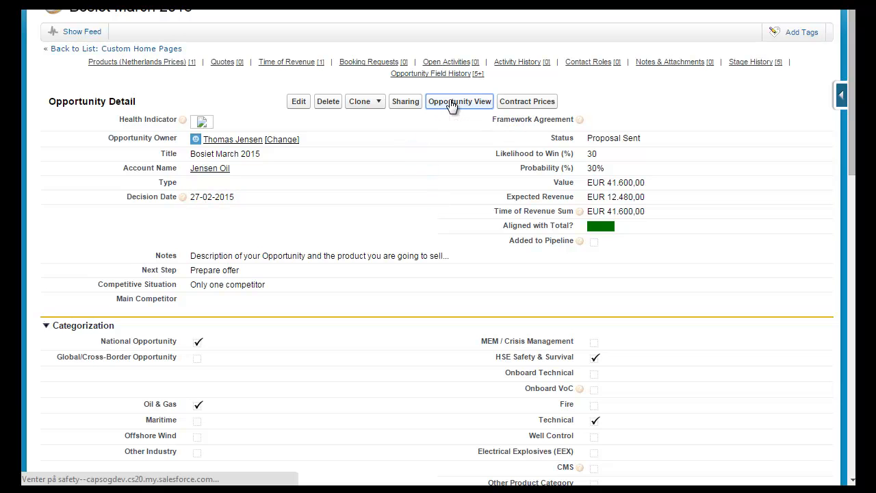
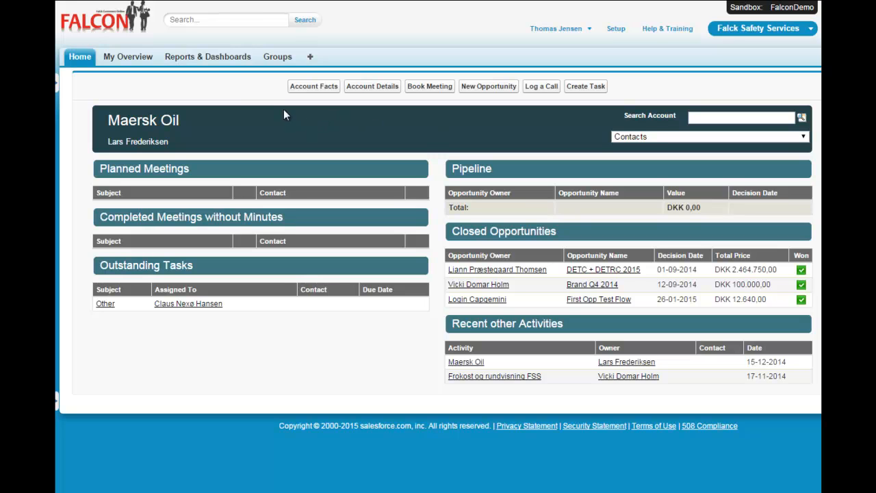
- Open the Activity Dashboard from the Reports & Dashboards folder list
click(211, 59)
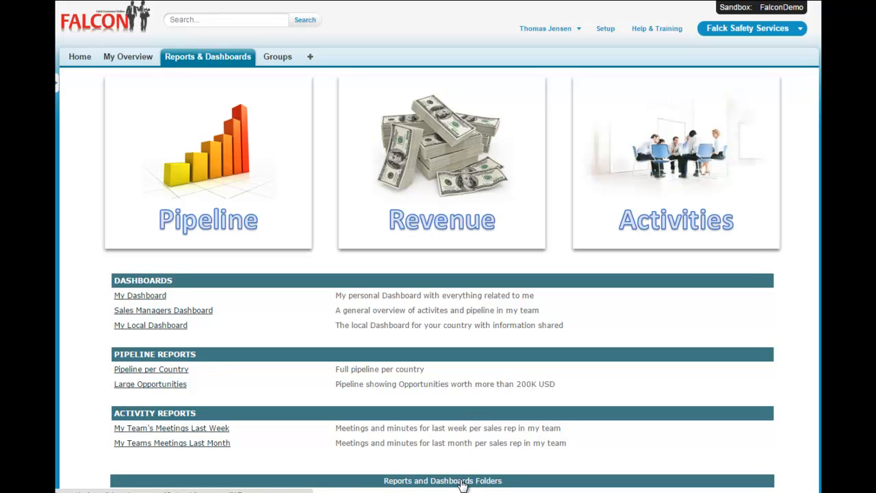
click(404, 482)
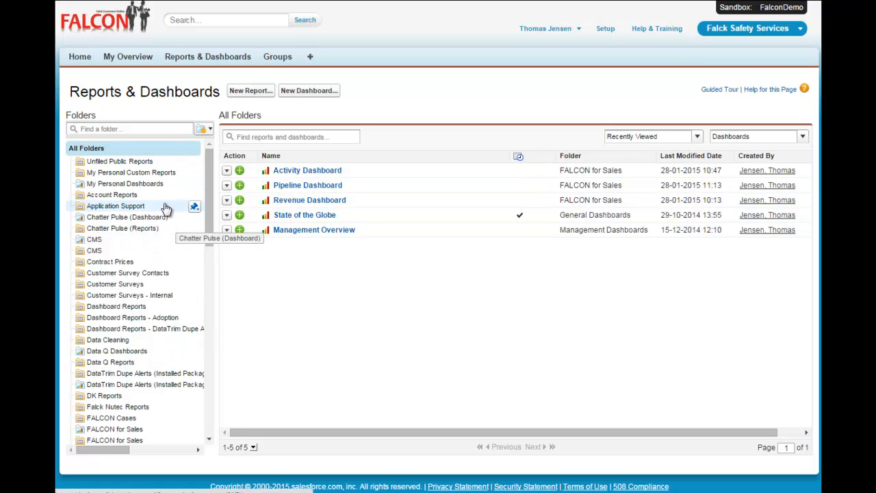
click(218, 59)
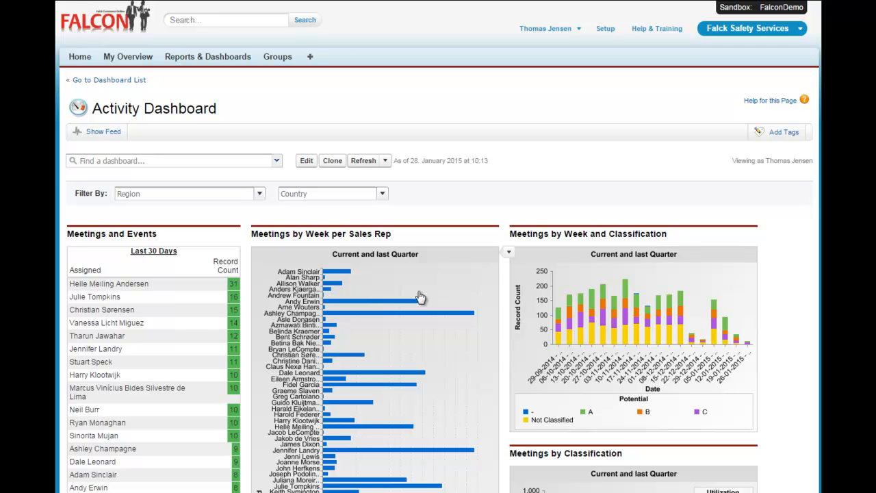
- Filter the Activity Dashboard by country Brazil and review its meeting charts
click(259, 194)
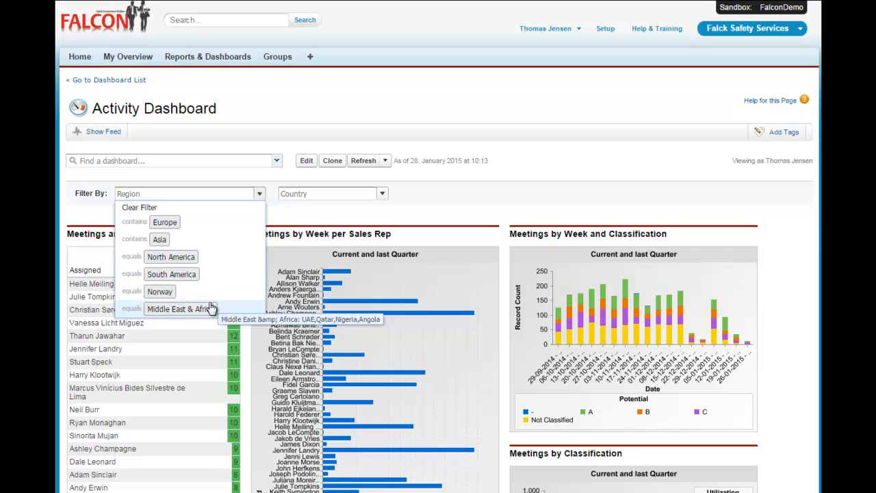
click(257, 195)
click(383, 196)
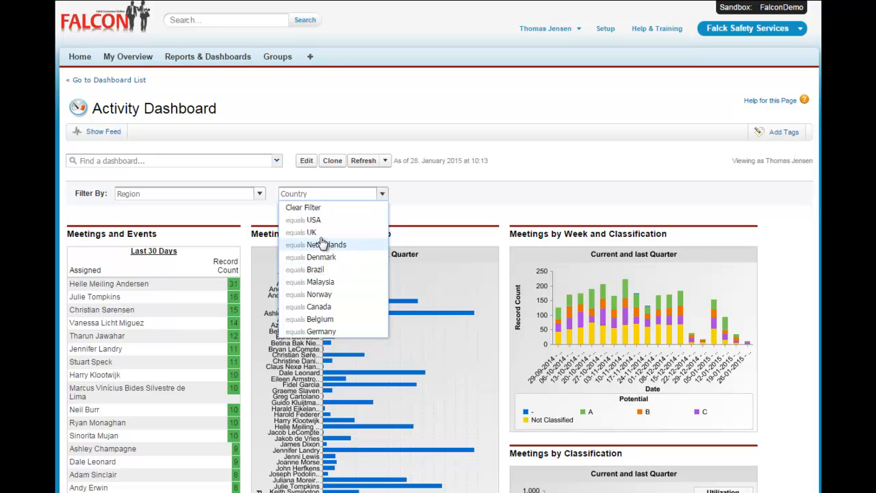
click(319, 270)
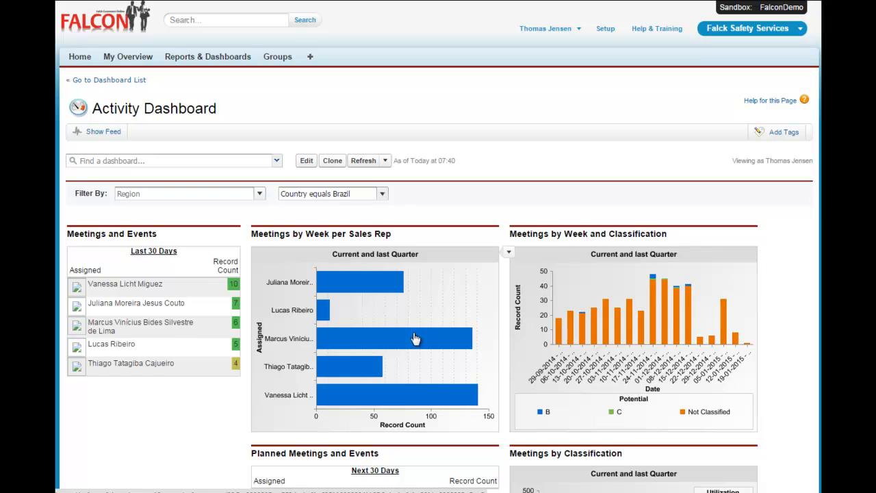
scroll(397, 428, down, 3)
scroll(416, 348, down, 1)
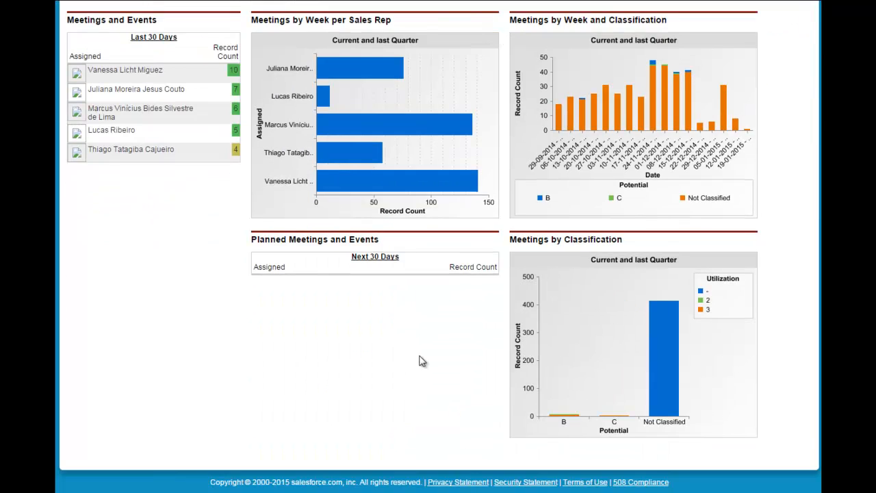
scroll(420, 360, up, 4)
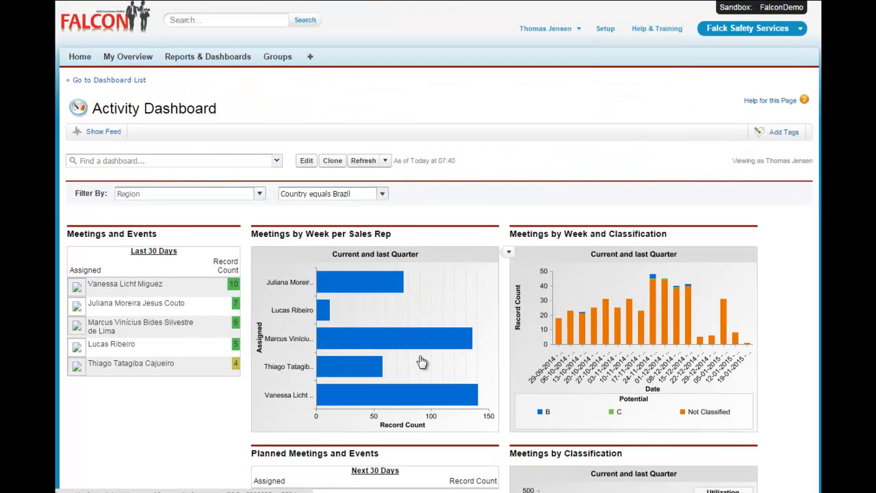
- Change the dashboard's country filter to USA and review the charts and the underlying meetings report
click(382, 195)
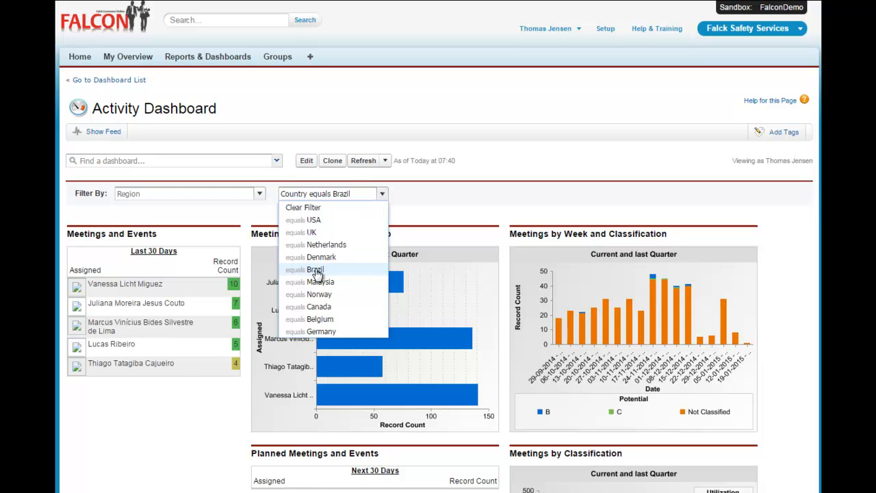
click(316, 221)
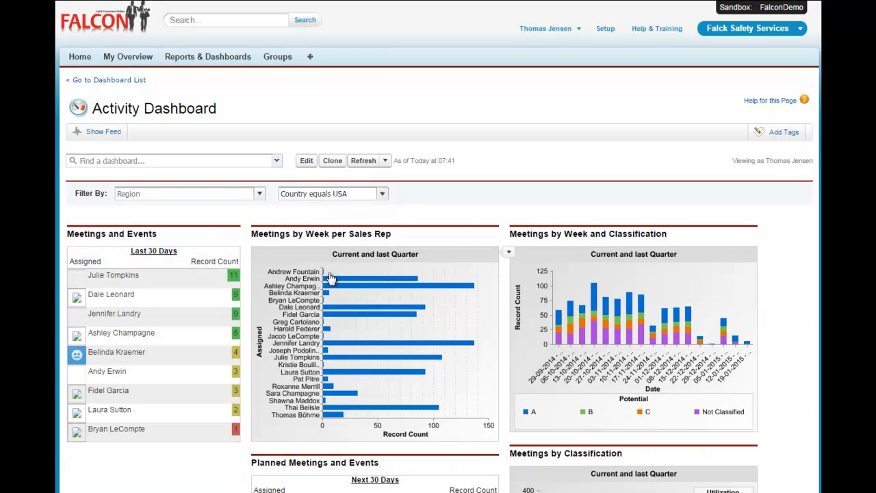
scroll(356, 328, down, 3)
scroll(356, 329, down, 3)
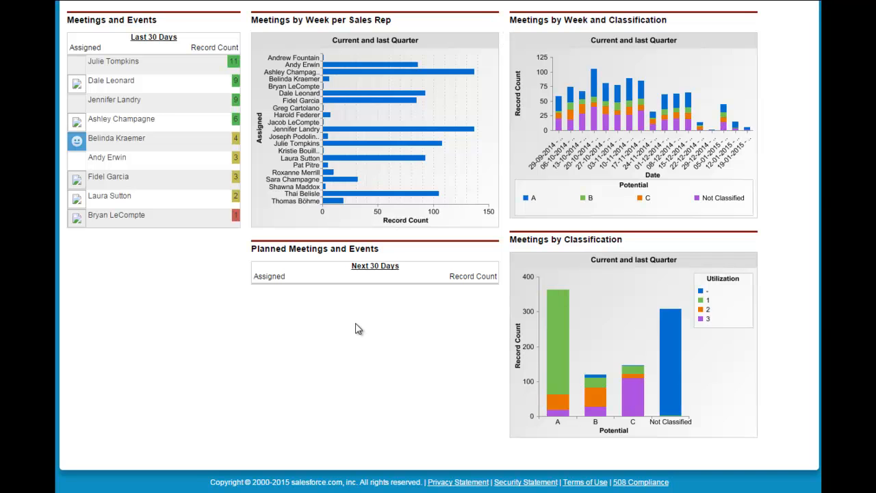
scroll(356, 328, up, 3)
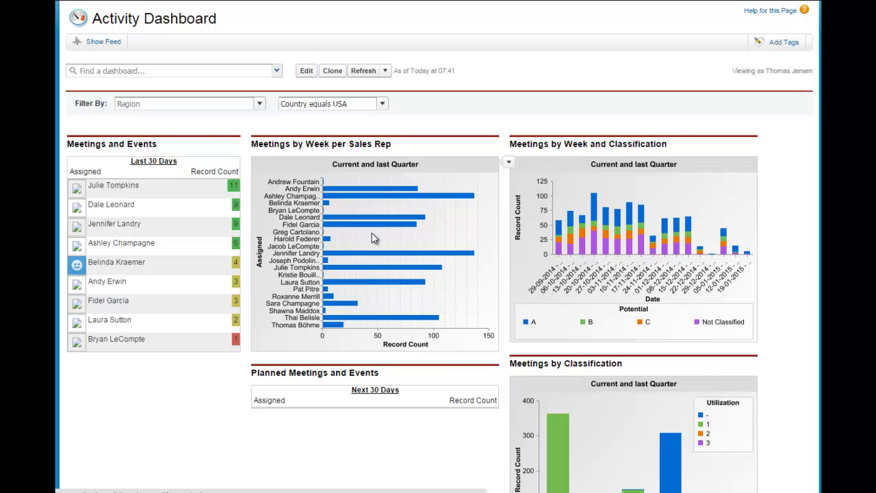
scroll(372, 237, down, 2)
scroll(372, 237, down, 3)
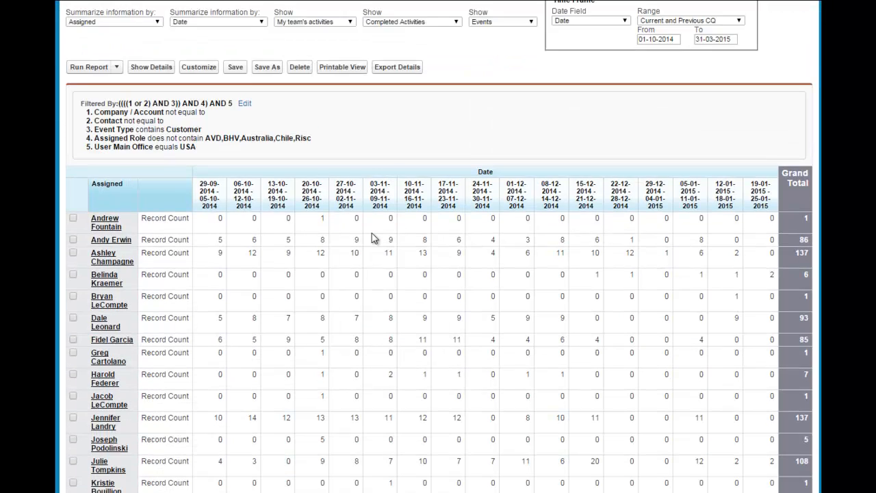
scroll(371, 239, up, 3)
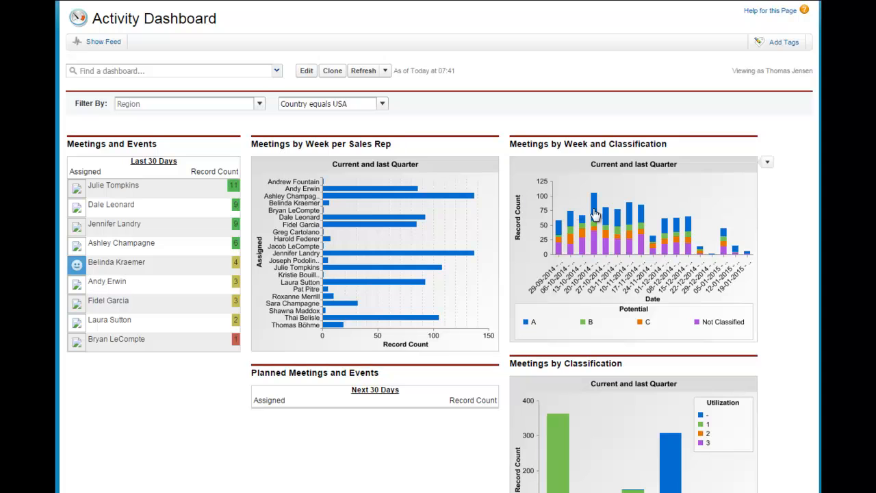
- Open the Meetings by Classification chart's source report, review its breakdown, and return to the Reports & Dashboards home
scroll(658, 271, down, 2)
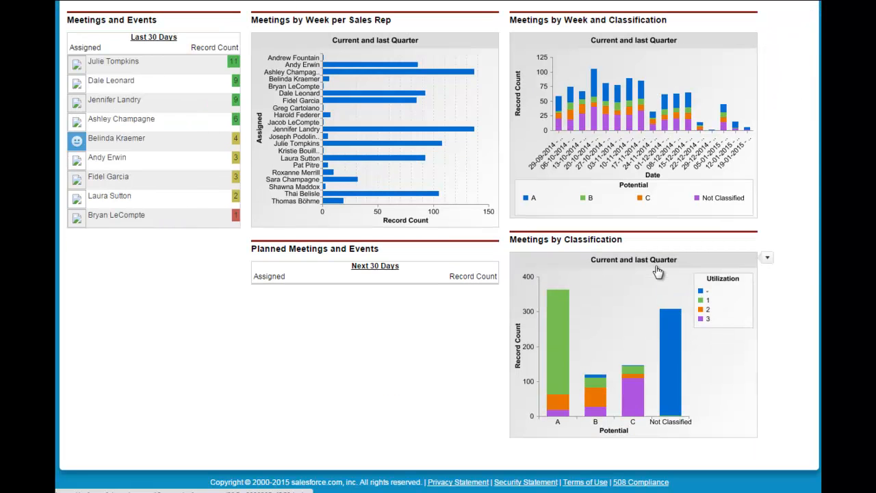
click(638, 314)
scroll(638, 314, down, 2)
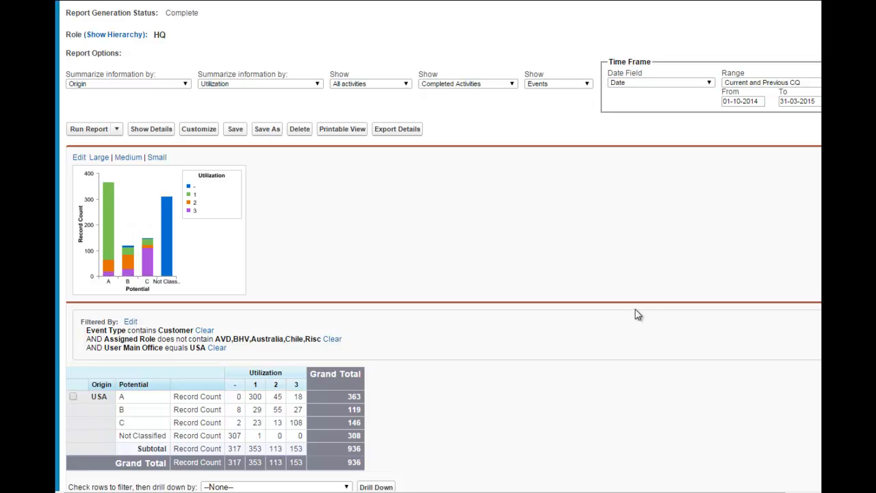
scroll(637, 315, up, 2)
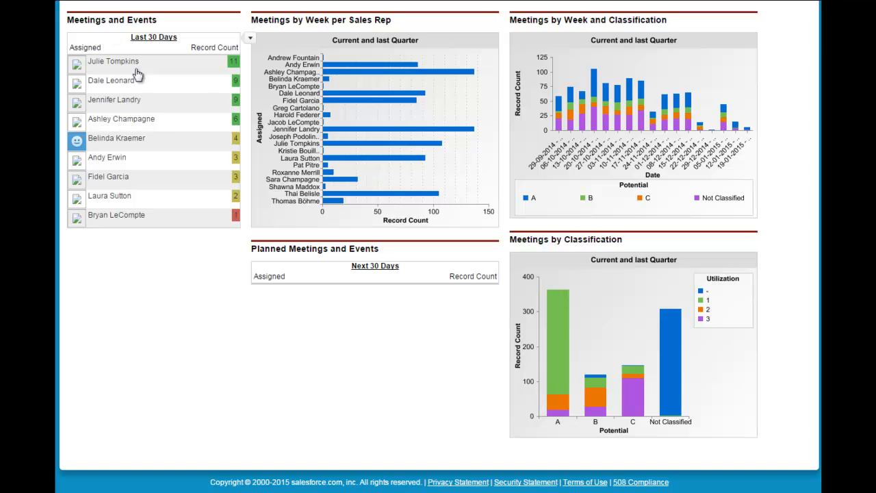
scroll(194, 150, up, 3)
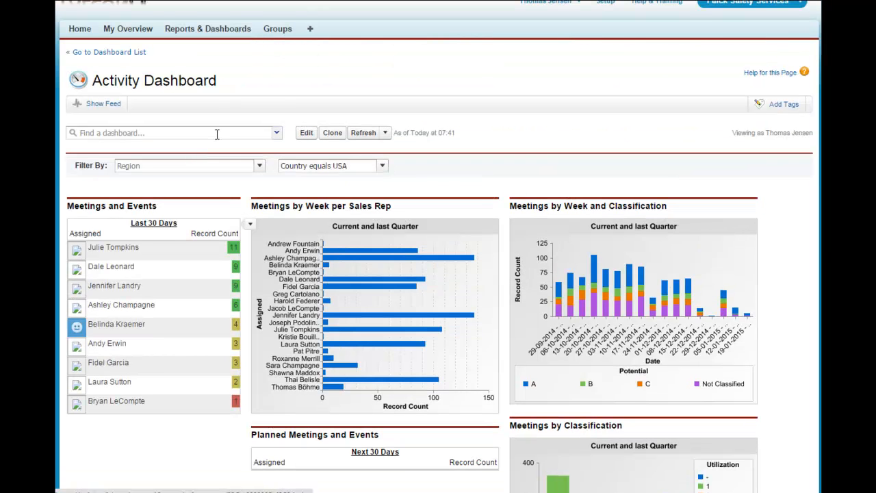
scroll(217, 134, up, 1)
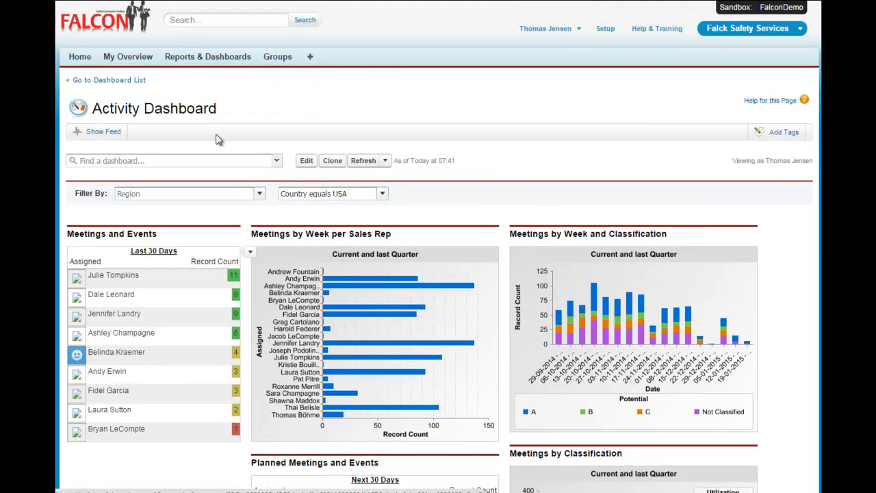
click(207, 58)
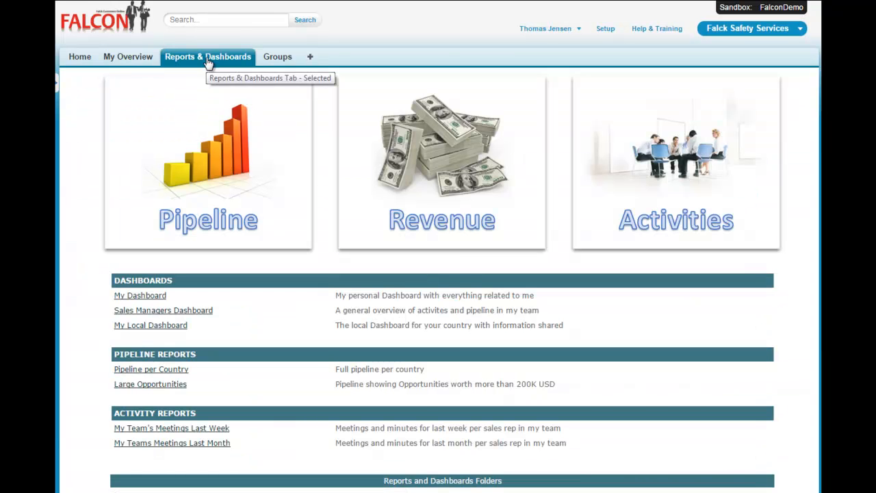